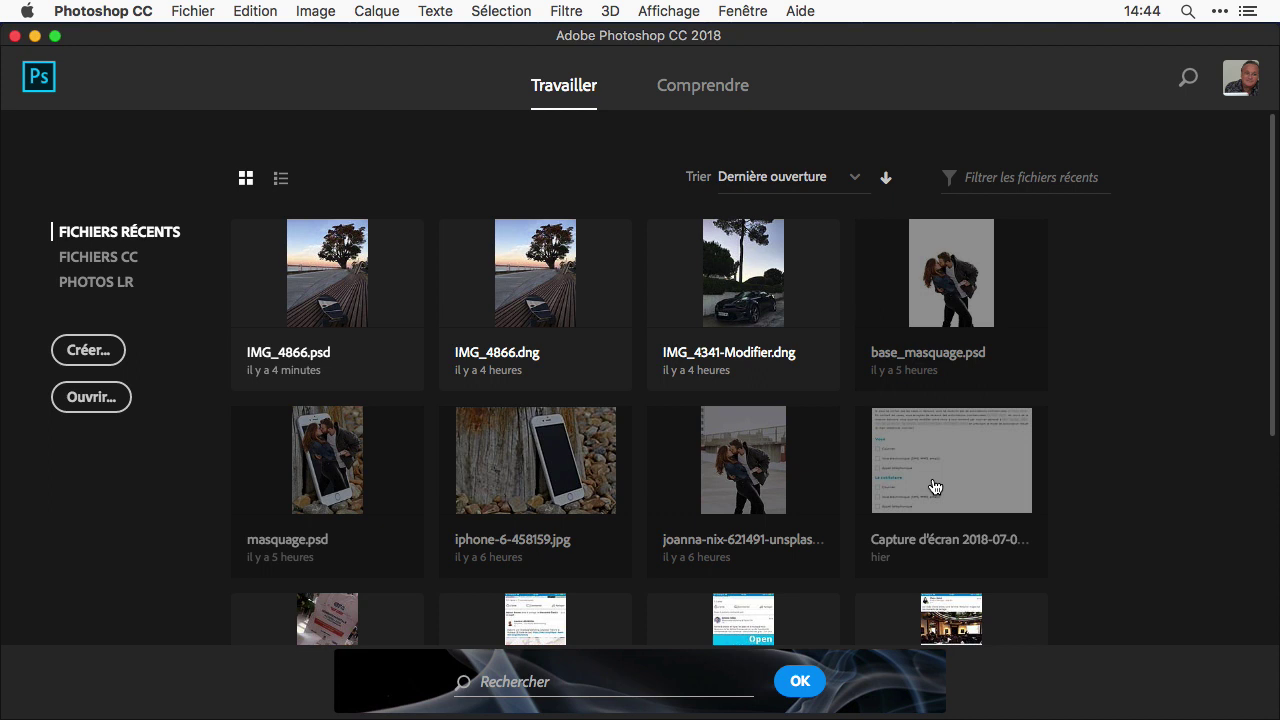
Step: Merge 1.jpg, 2.jpg, 3.jpg and 4.jpg with Fusion HDR Pro, aligning the source images automatically, and enlarge the merge window
{"action": "left_click", "coordinate": [181, 9]}
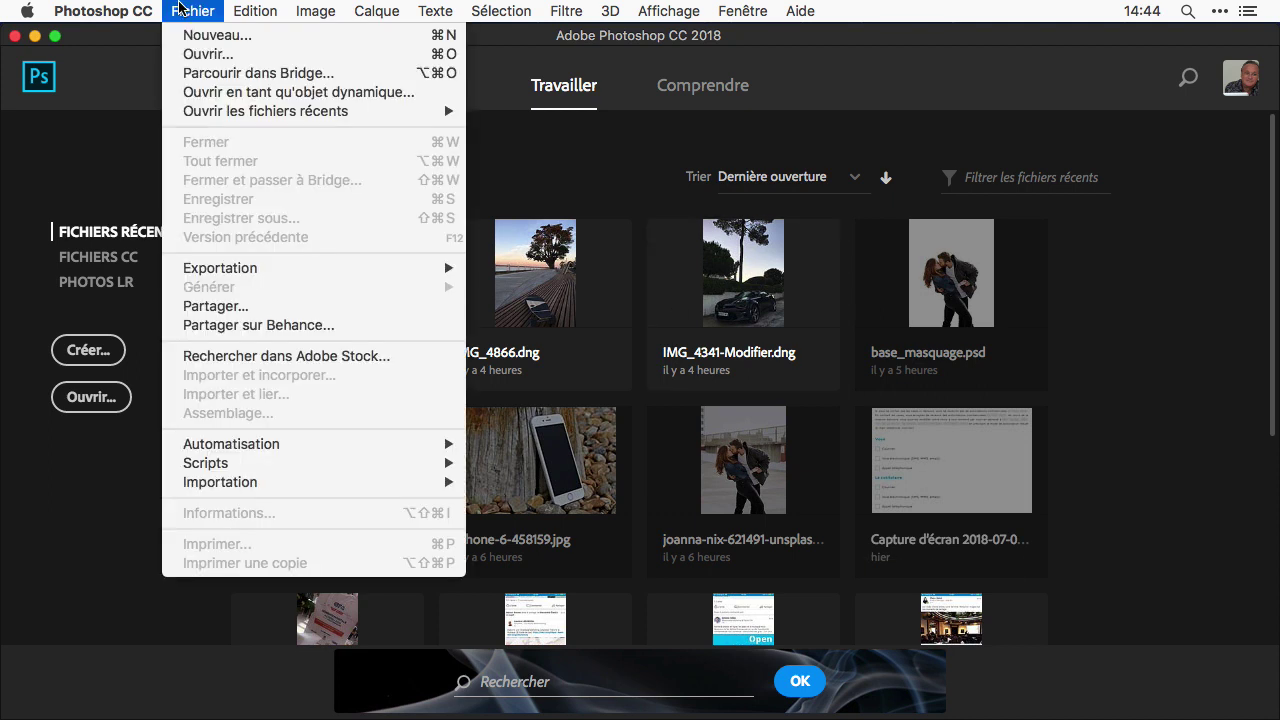
{"action": "mouse_move", "coordinate": [376, 447]}
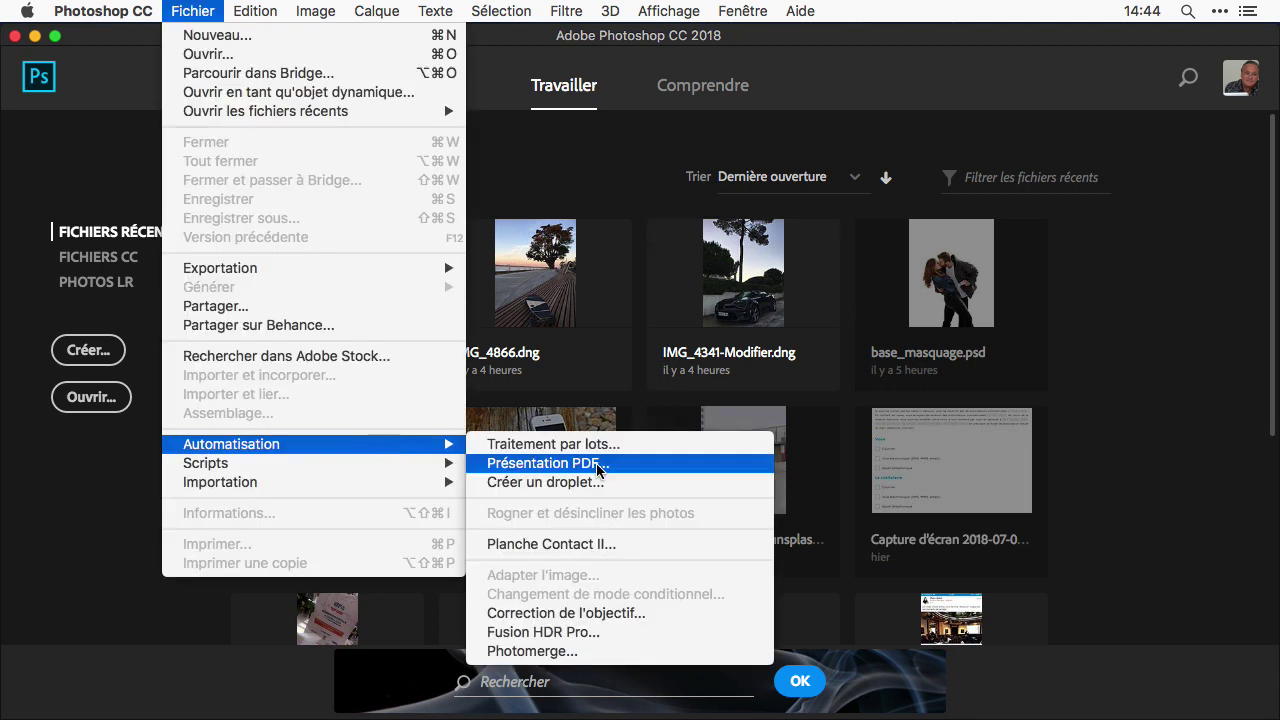
{"action": "left_click", "coordinate": [664, 631]}
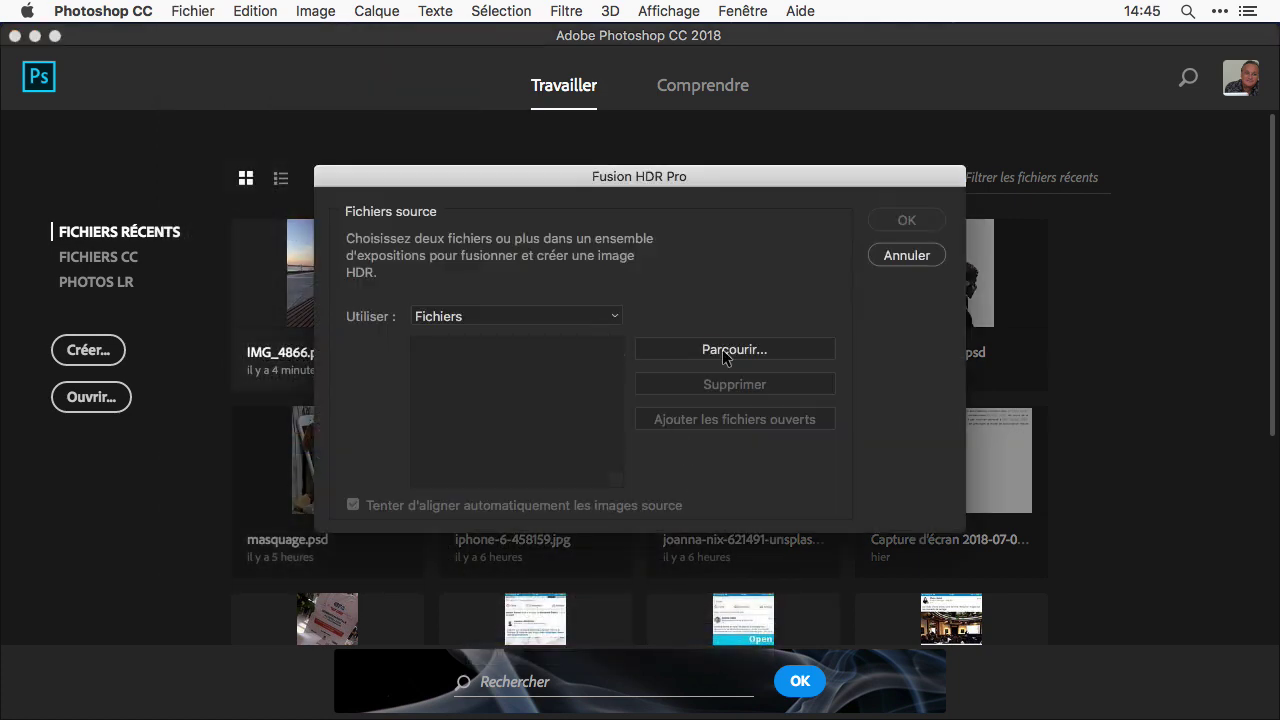
{"action": "left_click", "coordinate": [729, 350]}
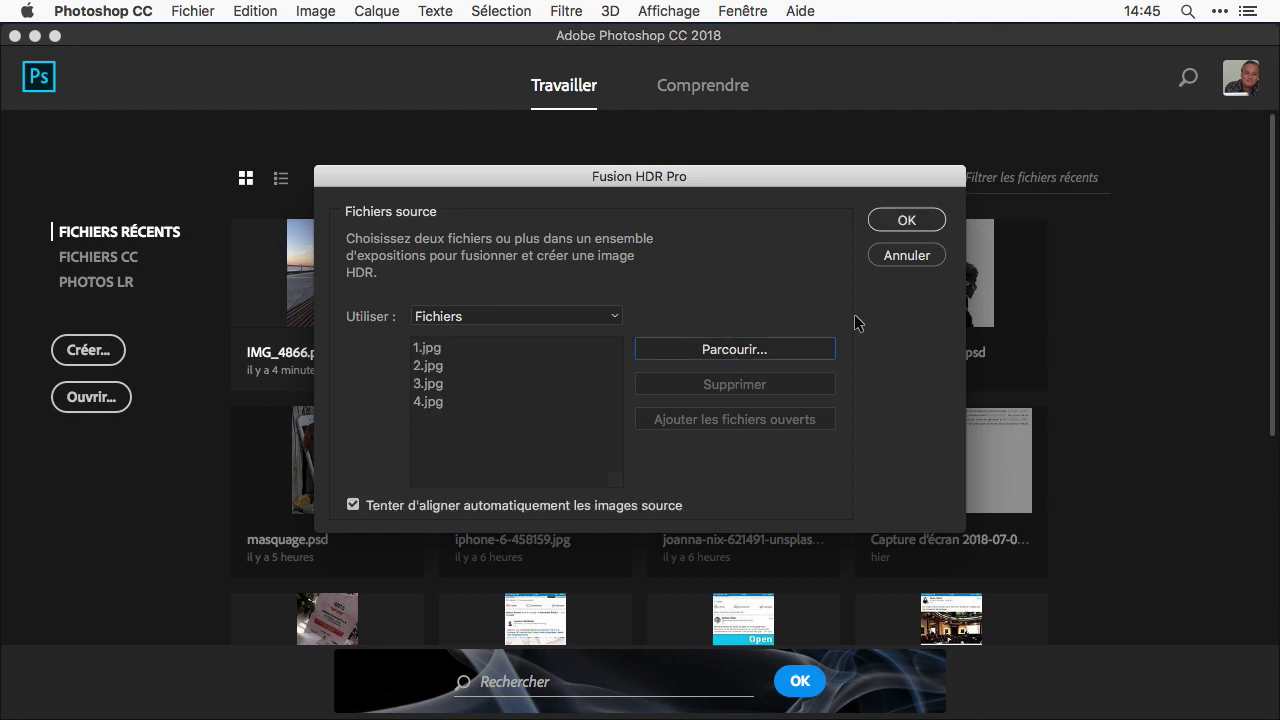
{"action": "left_click", "coordinate": [906, 220]}
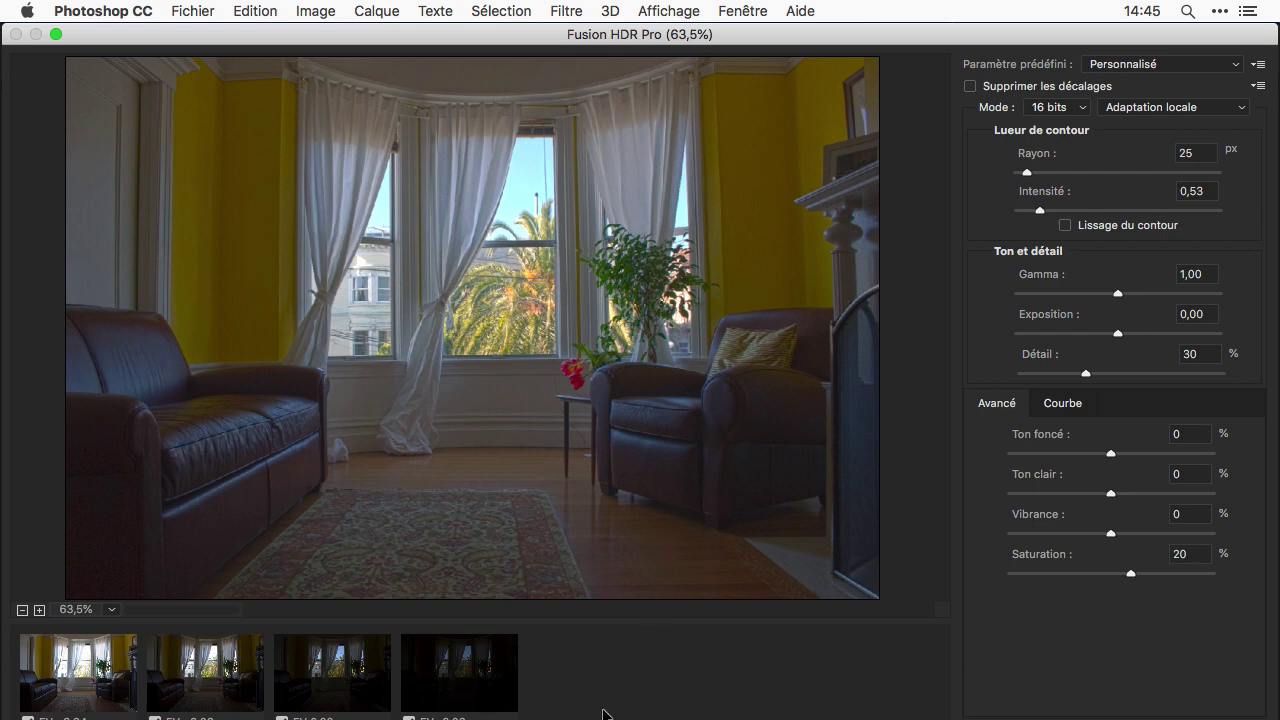
{"action": "left_click", "coordinate": [57, 35]}
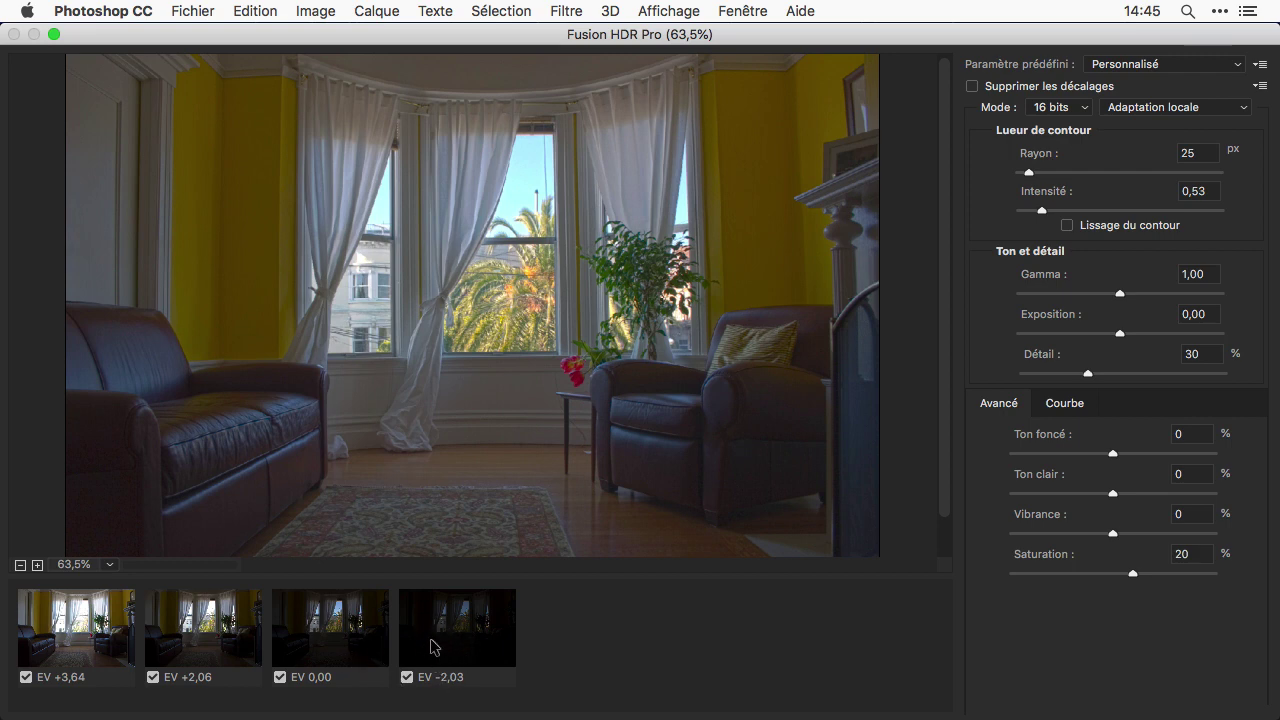
Step: Exclude the EV 0,00 and EV +2,06 exposures from the merge and apply the Photoréaliste preset
{"action": "left_click", "coordinate": [280, 677]}
{"action": "left_click", "coordinate": [153, 677]}
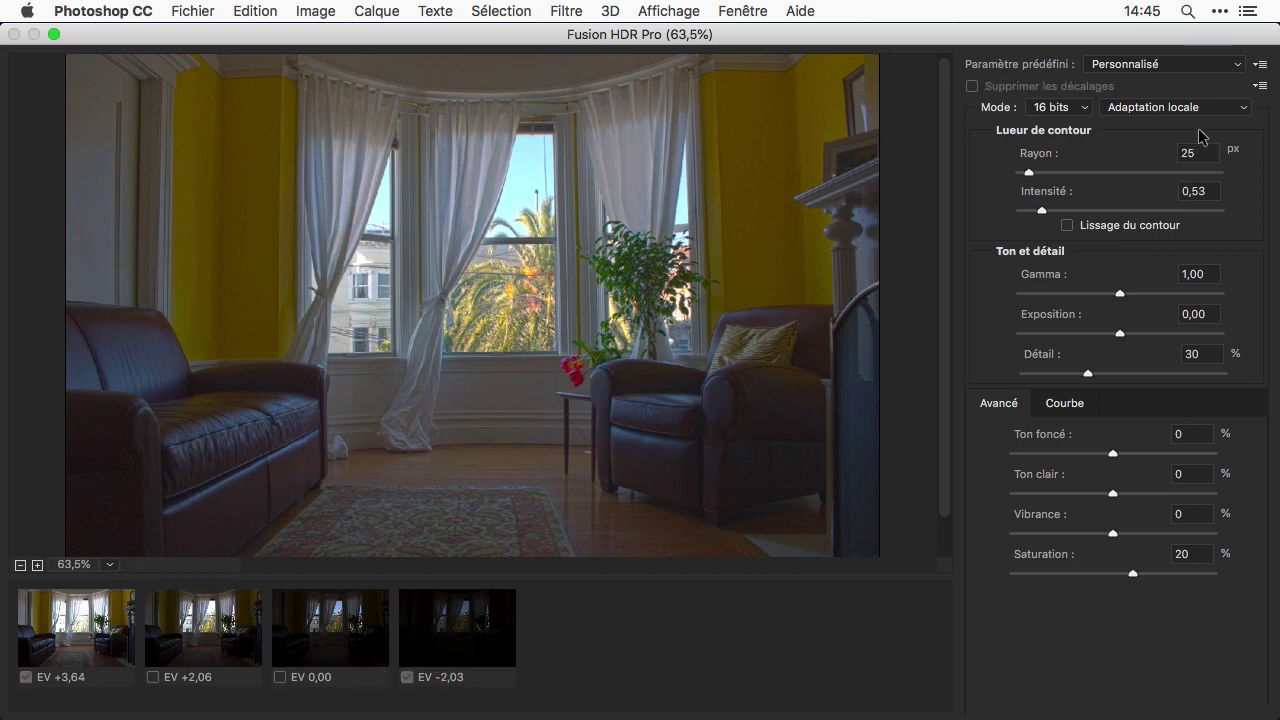
{"action": "left_click", "coordinate": [1220, 72]}
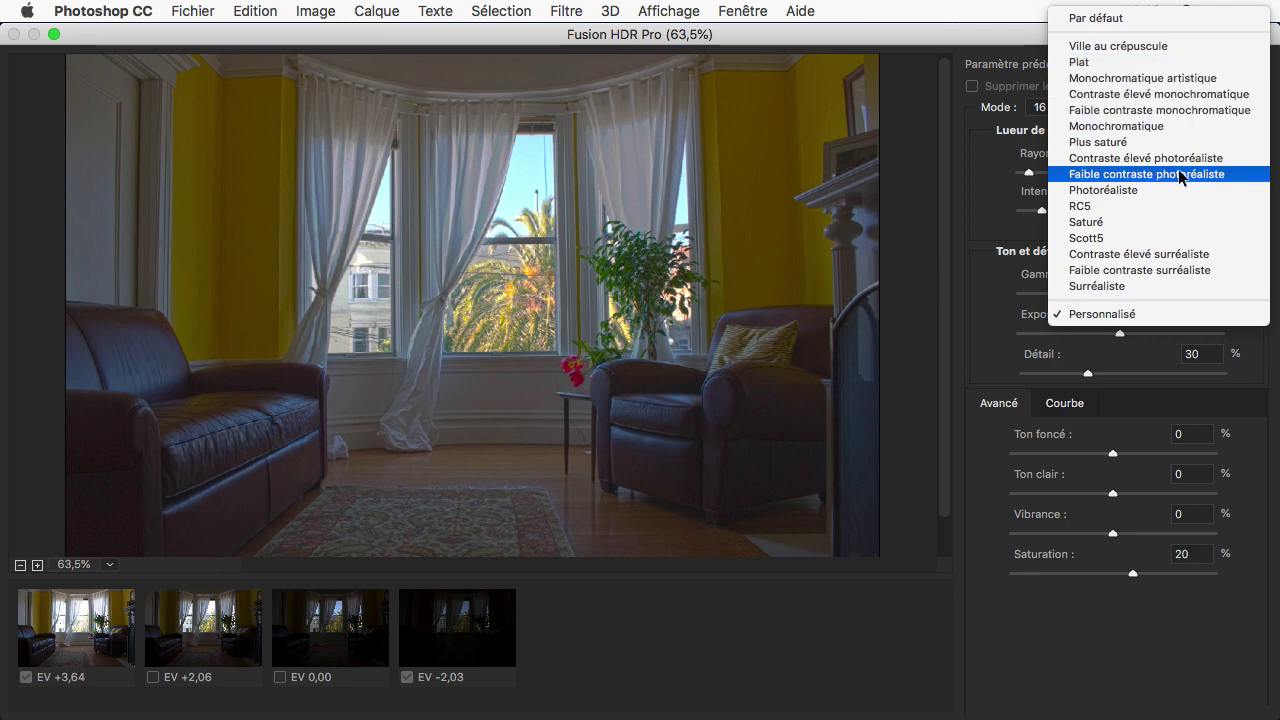
{"action": "left_click", "coordinate": [1157, 190]}
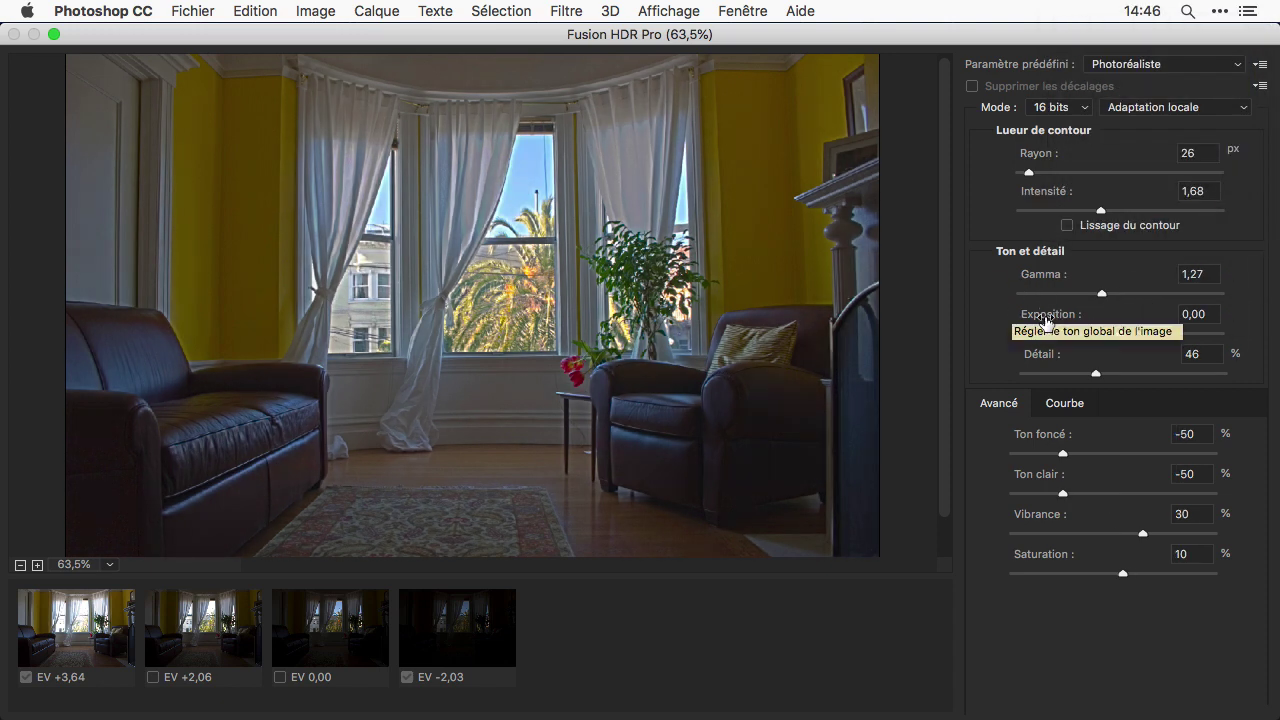
Step: Brighten the merge with two raised tone curve points, one at 78 % input and 83 % output, and create the merged image
{"action": "left_click", "coordinate": [1078, 408]}
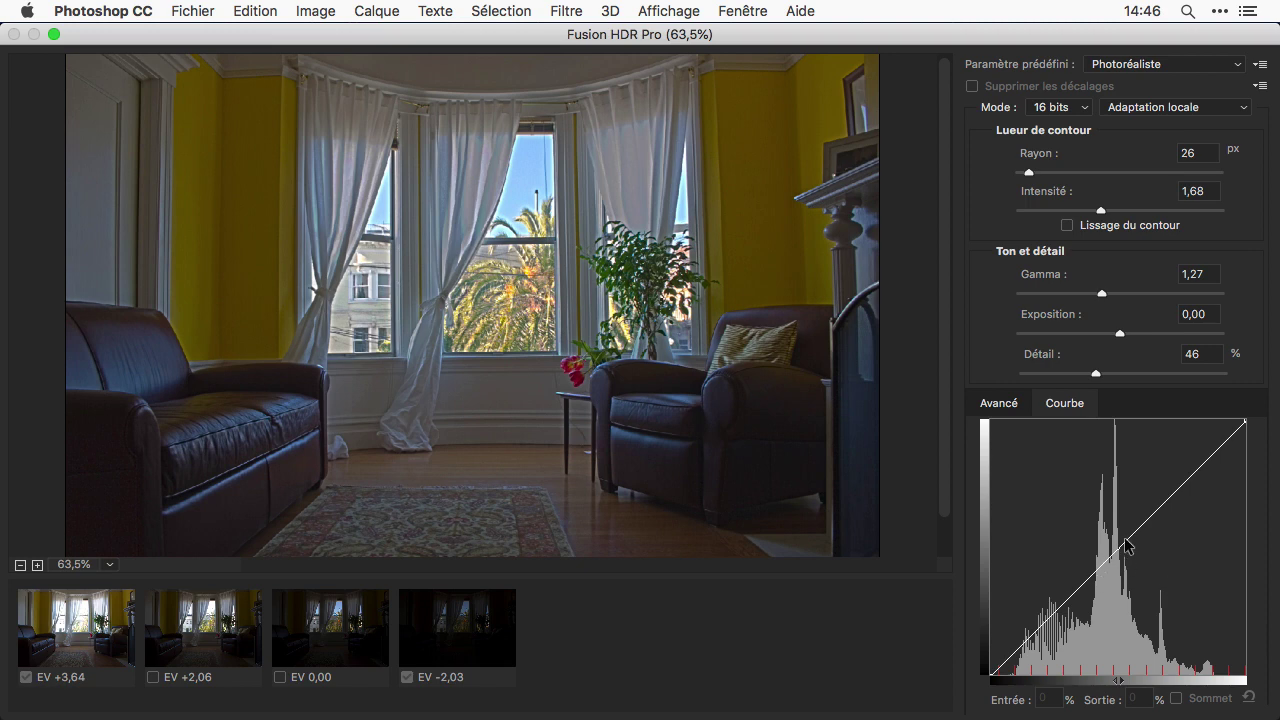
{"action": "left_click_drag", "start_coordinate": [1125, 543], "coordinate": [1190, 462]}
{"action": "left_click_drag", "start_coordinate": [1112, 514], "coordinate": [1090, 521]}
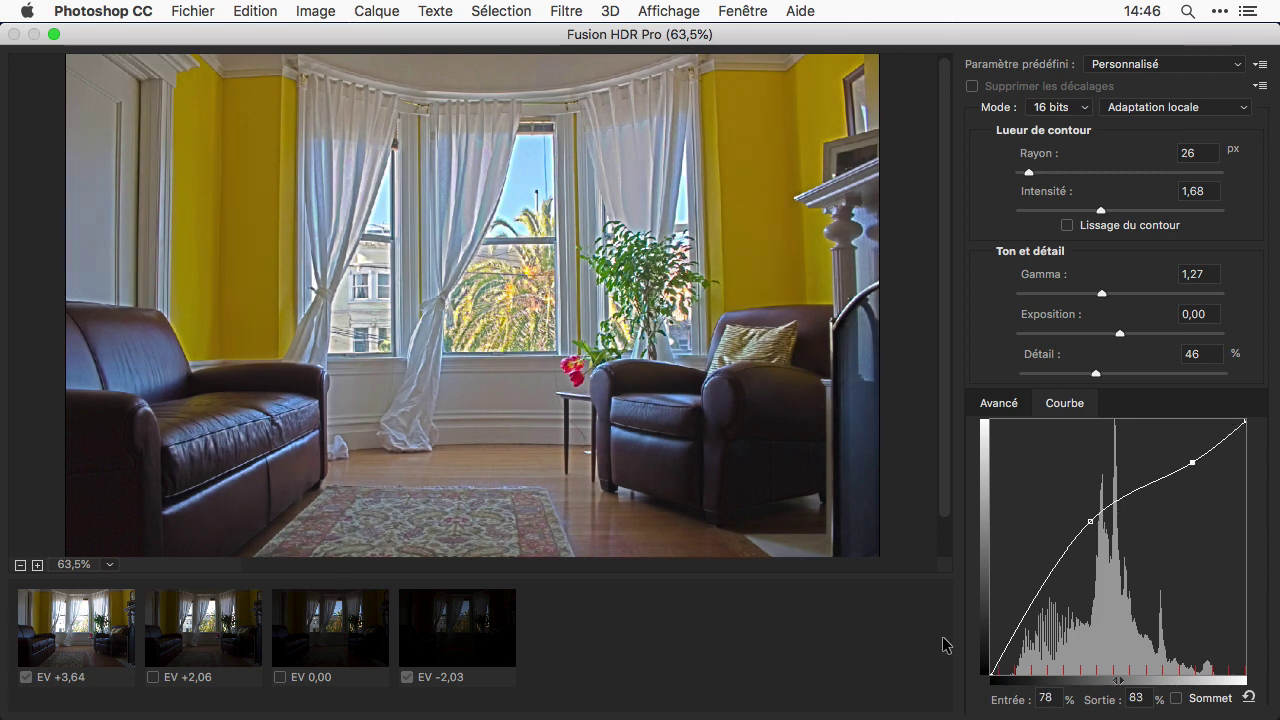
{"action": "key", "text": "Return"}
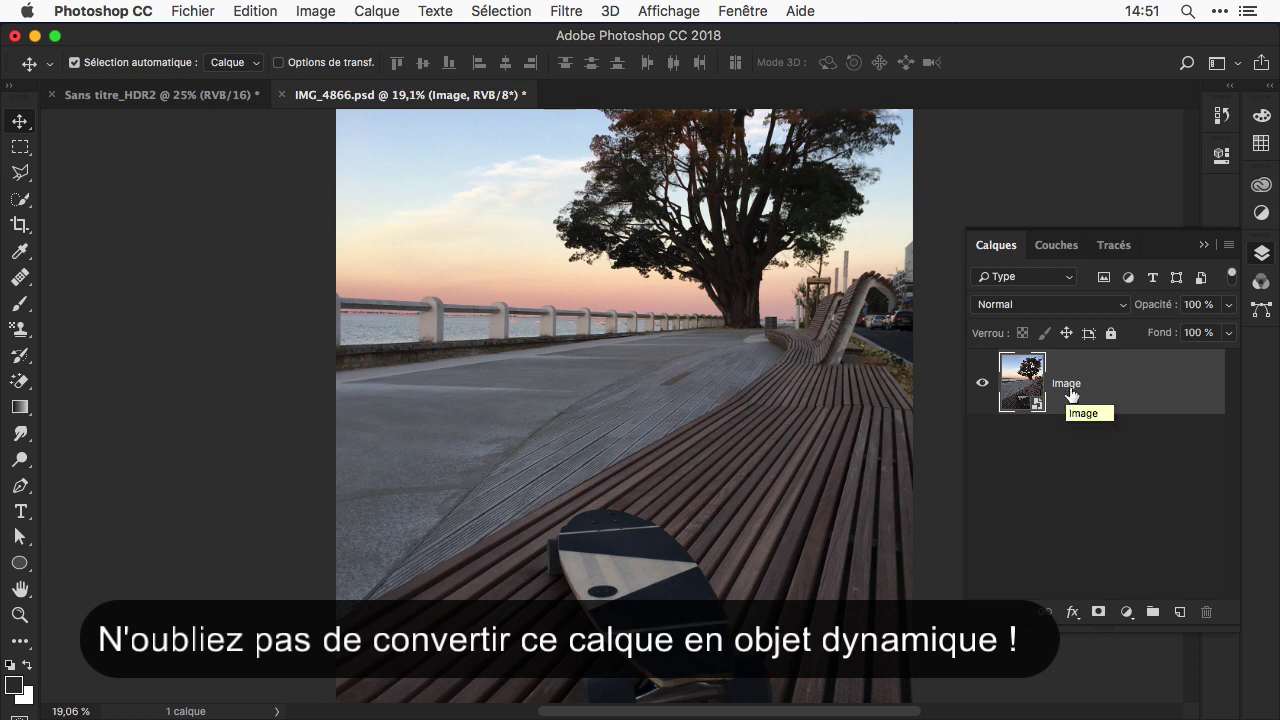
Step: Create an independent smart object copy of the Image layer in IMG_4866.psd and rename it HDR
{"action": "right_click", "coordinate": [1122, 392]}
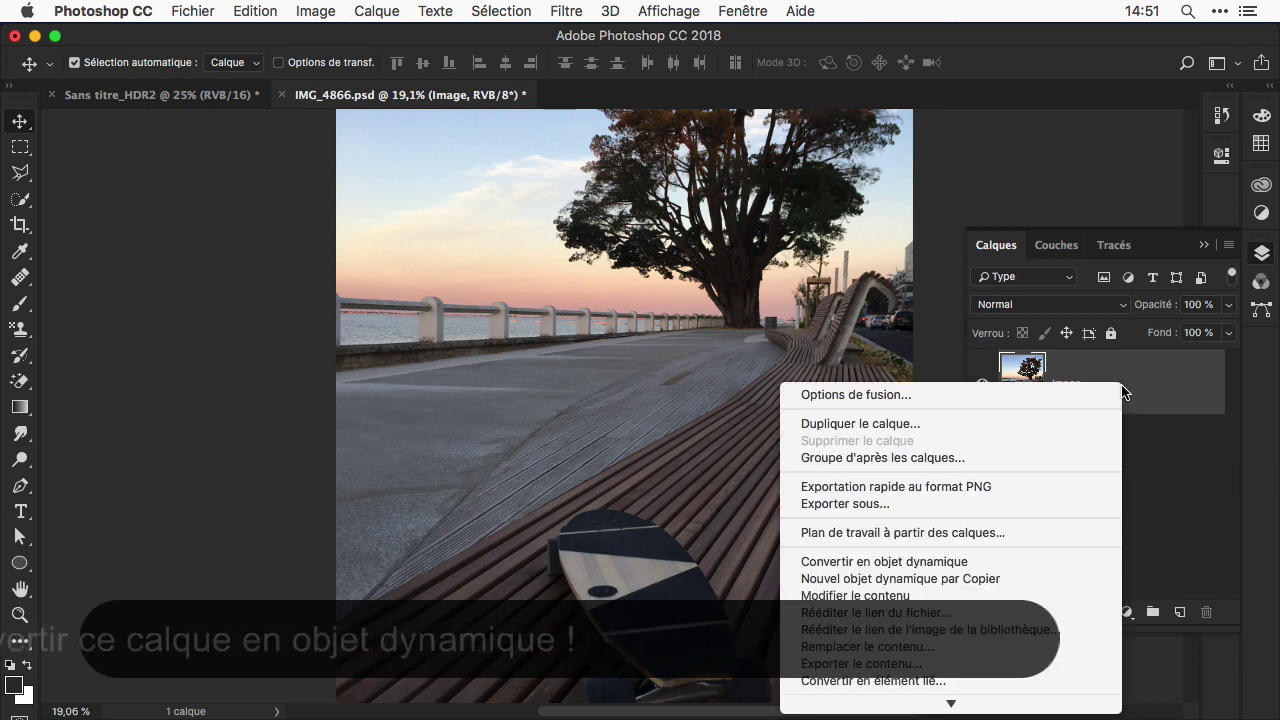
{"action": "left_click", "coordinate": [1052, 578]}
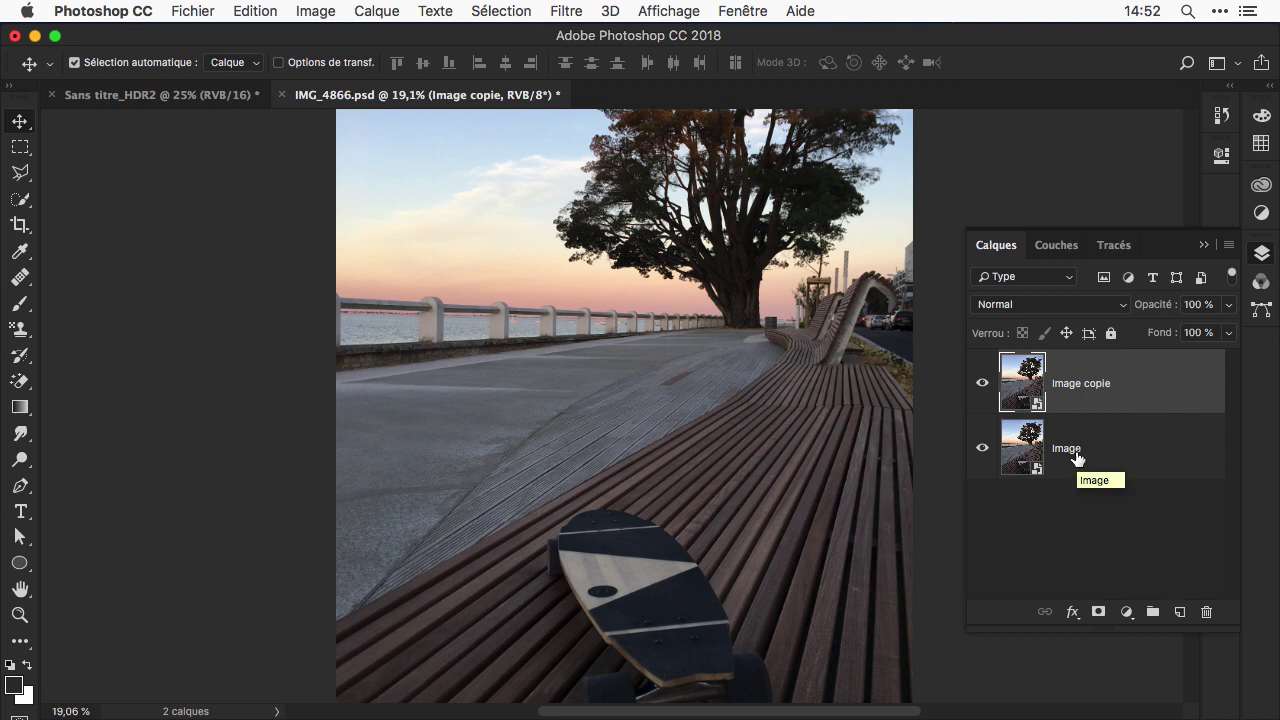
{"action": "double_click", "coordinate": [1070, 383]}
{"action": "type", "text": "HDR"}
{"action": "left_click", "coordinate": [1073, 512]}
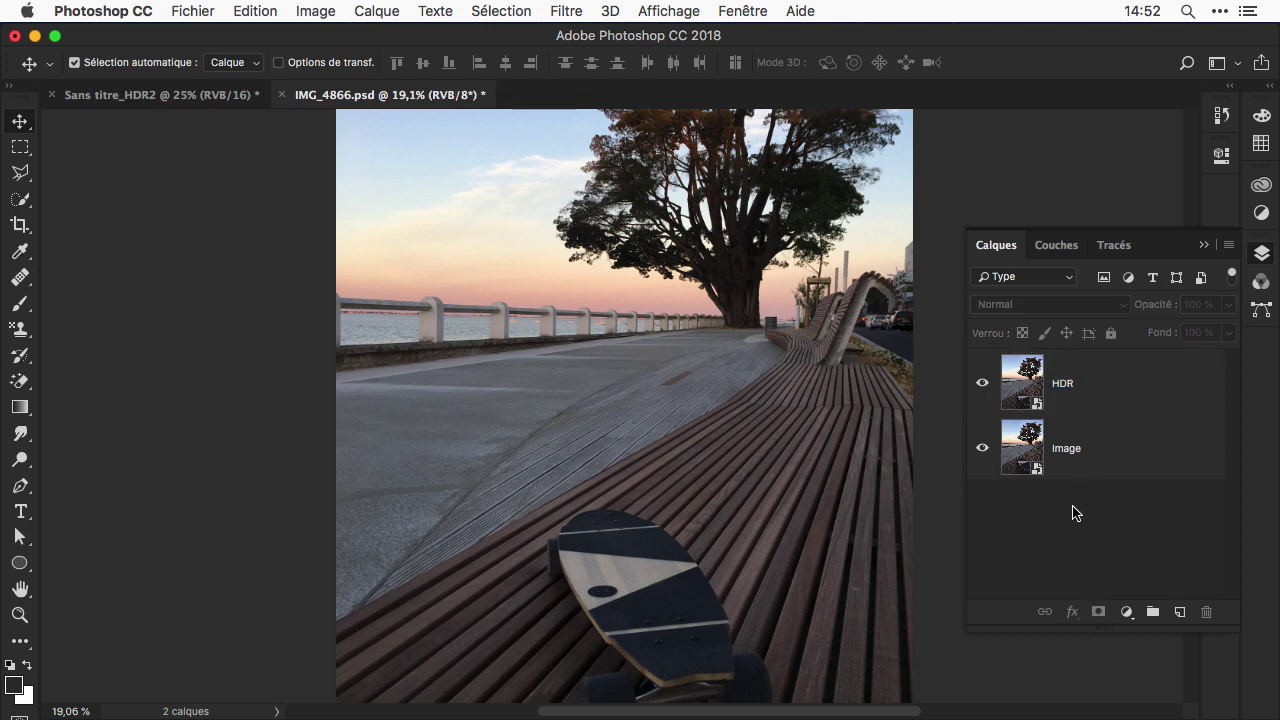
Step: Open the HDR smart object's contents and start HDR toning (Virage HDR) on it, accepting the flattening and uncovering the photo
{"action": "double_click", "coordinate": [1022, 386]}
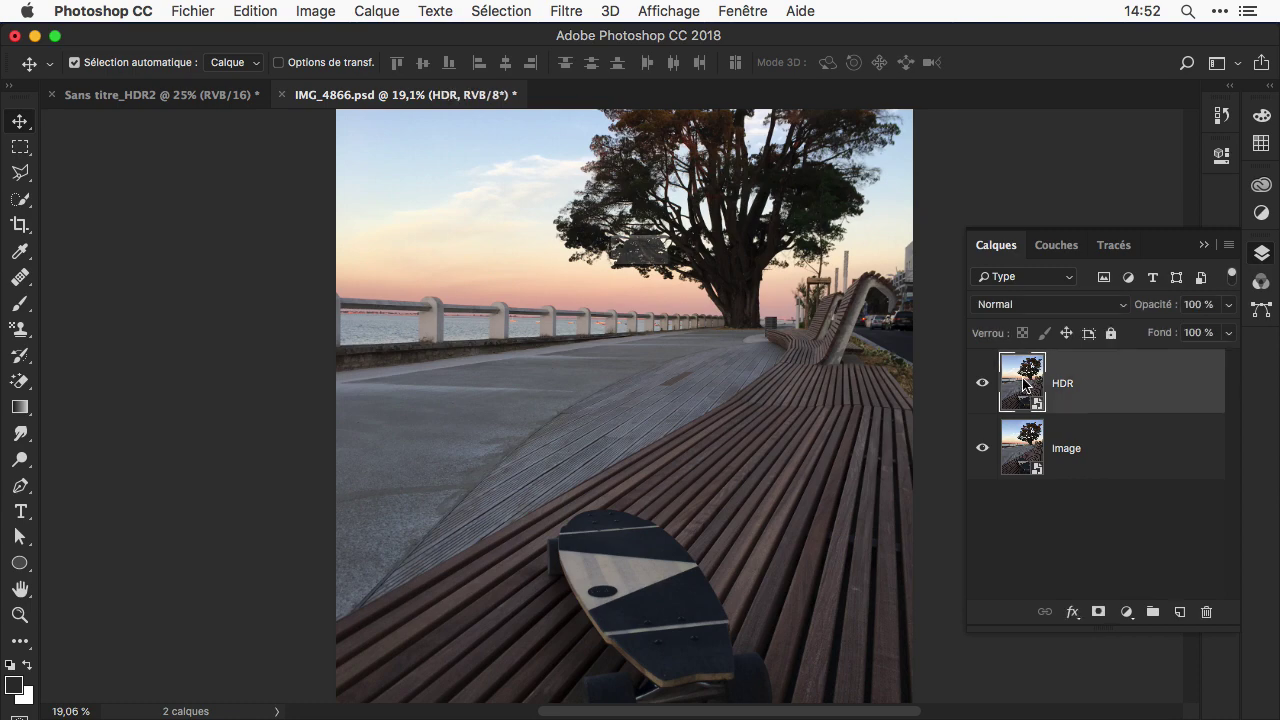
{"action": "left_click", "coordinate": [790, 325]}
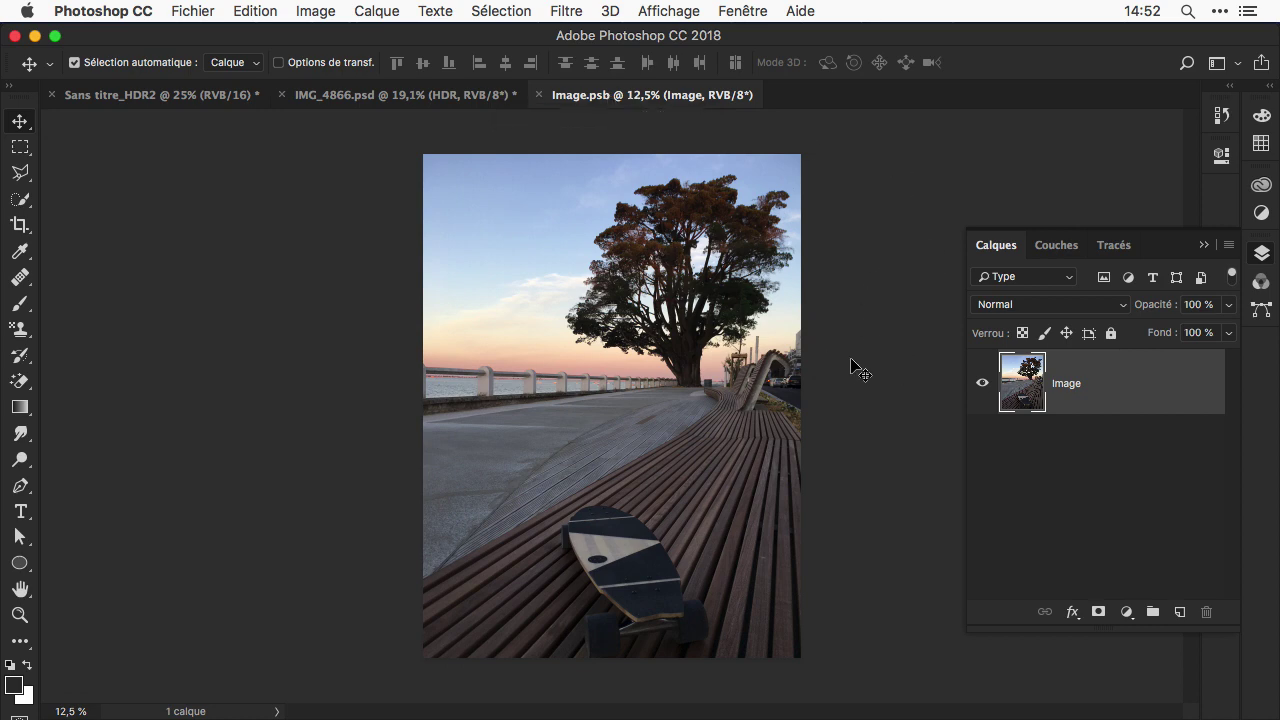
{"action": "left_click", "coordinate": [315, 11]}
{"action": "mouse_move", "coordinate": [497, 67]}
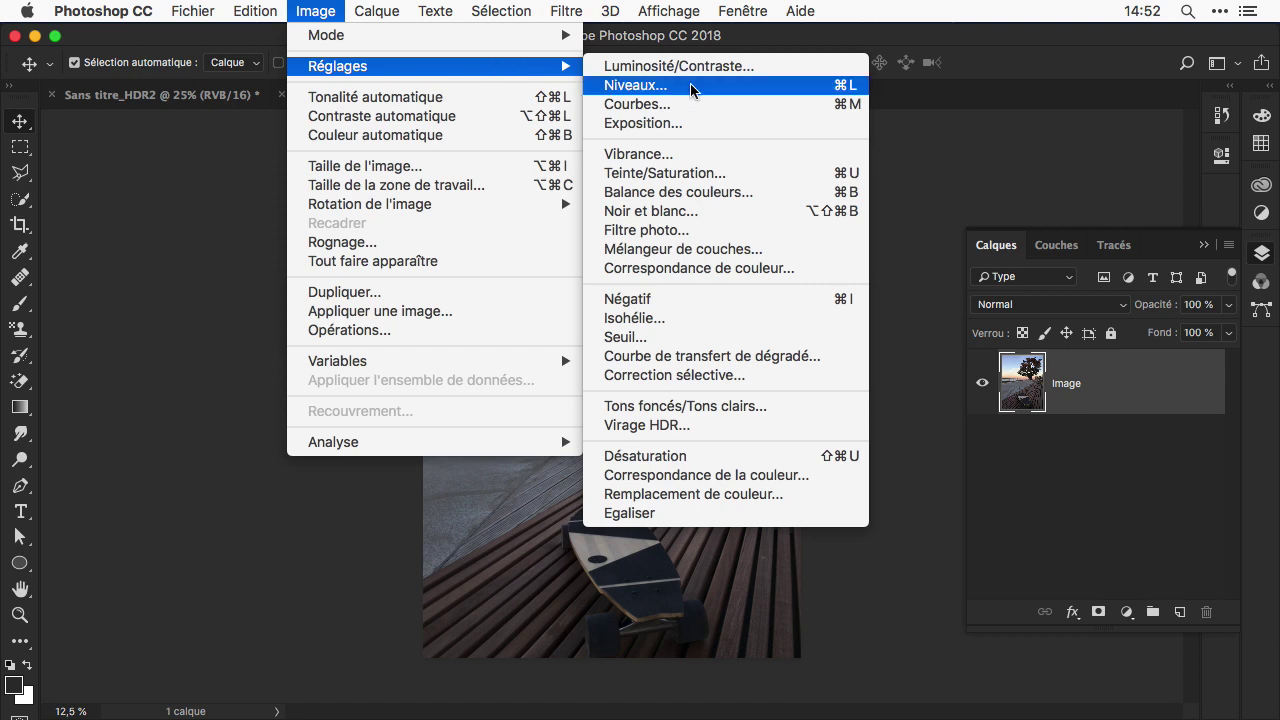
{"action": "left_click", "coordinate": [712, 427]}
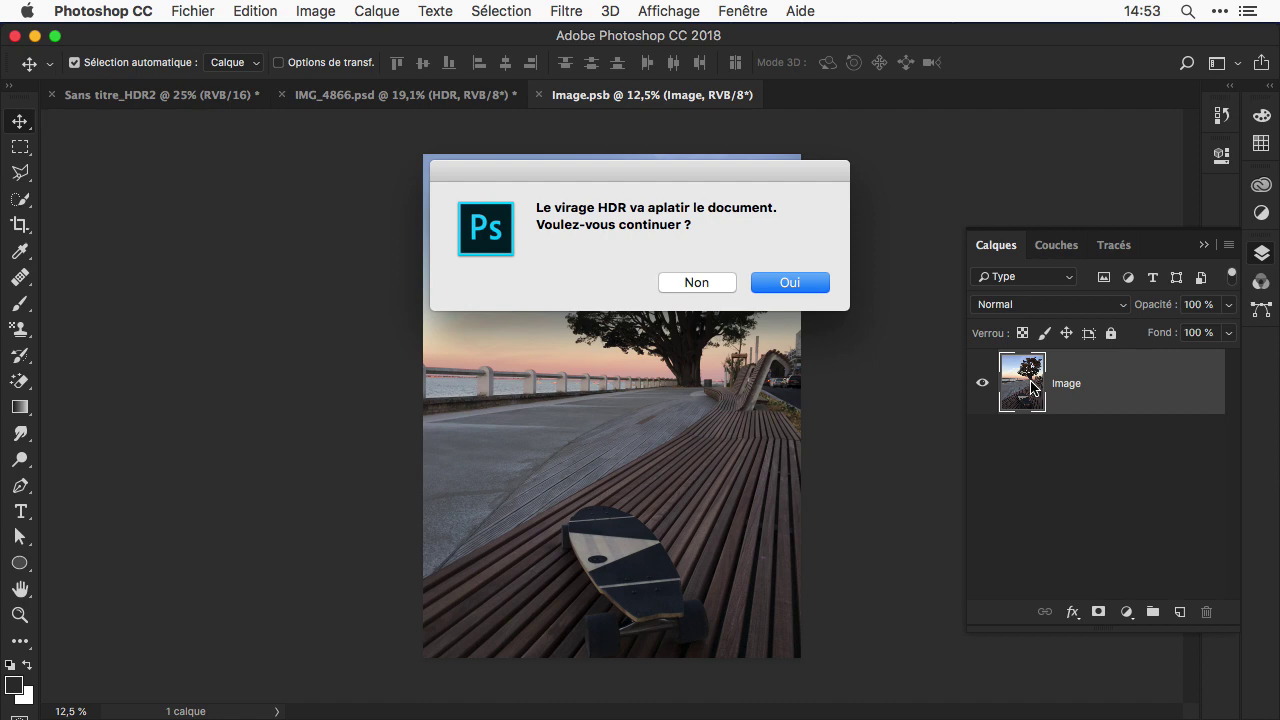
{"action": "left_click", "coordinate": [792, 283]}
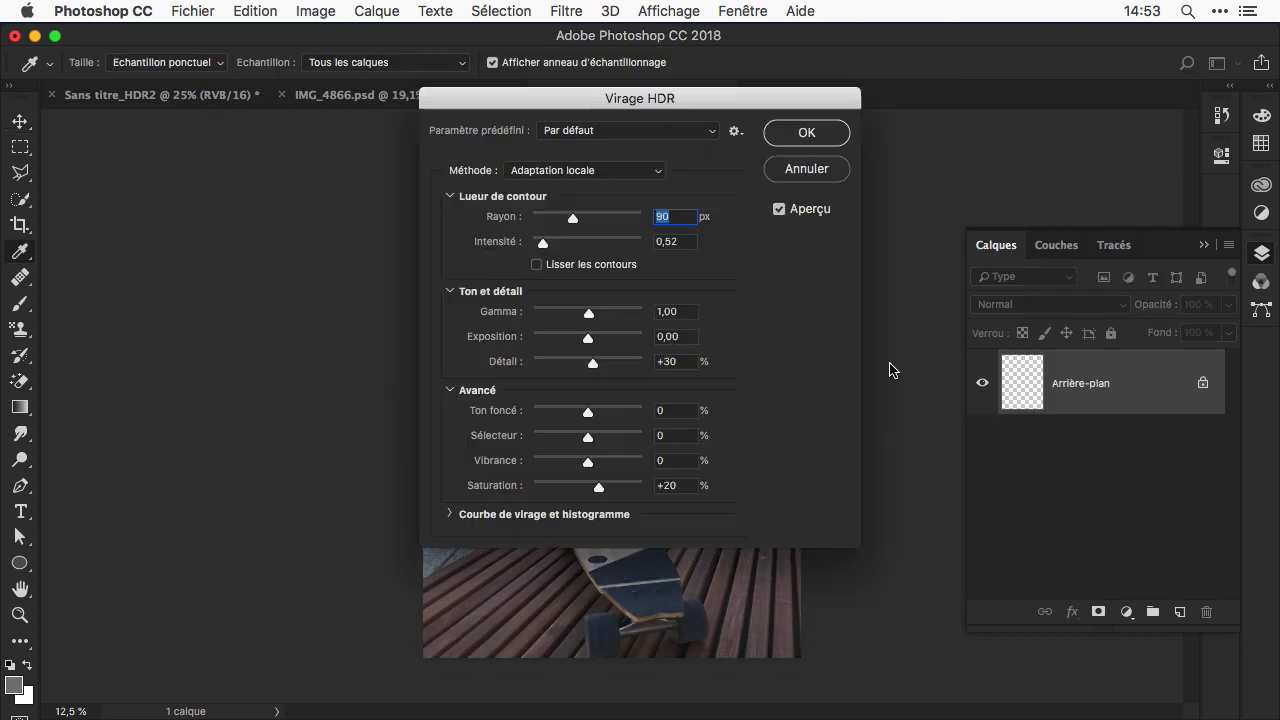
{"action": "left_click_drag", "start_coordinate": [717, 104], "coordinate": [1101, 48]}
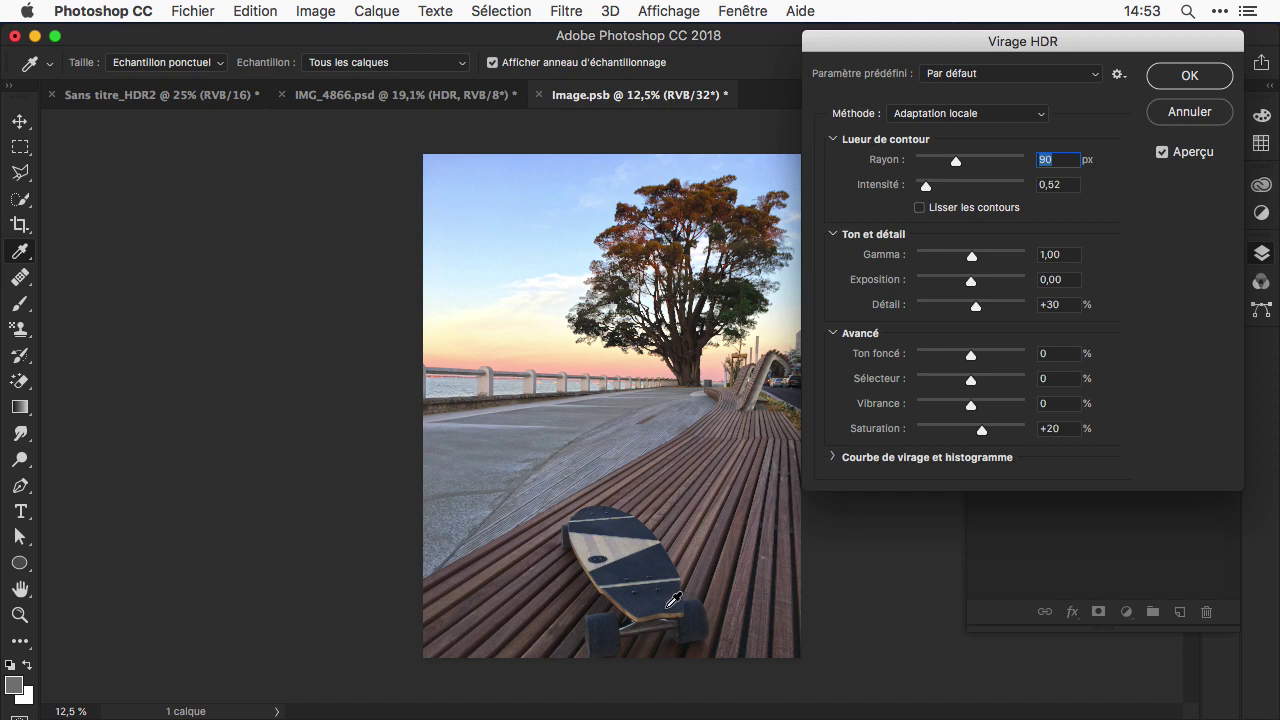
Step: Try the Photoréaliste preset for the HDR toning and return to the Par défaut preset
{"action": "left_click", "coordinate": [1092, 76]}
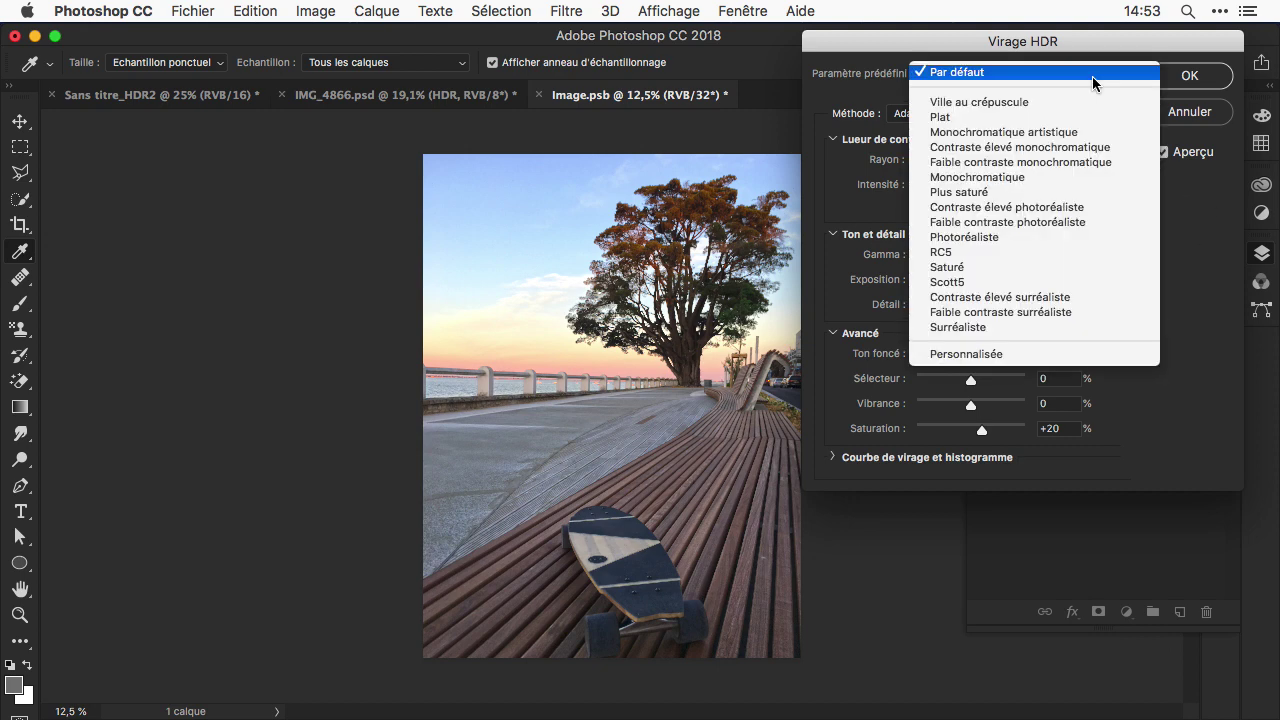
{"action": "left_click", "coordinate": [1040, 237]}
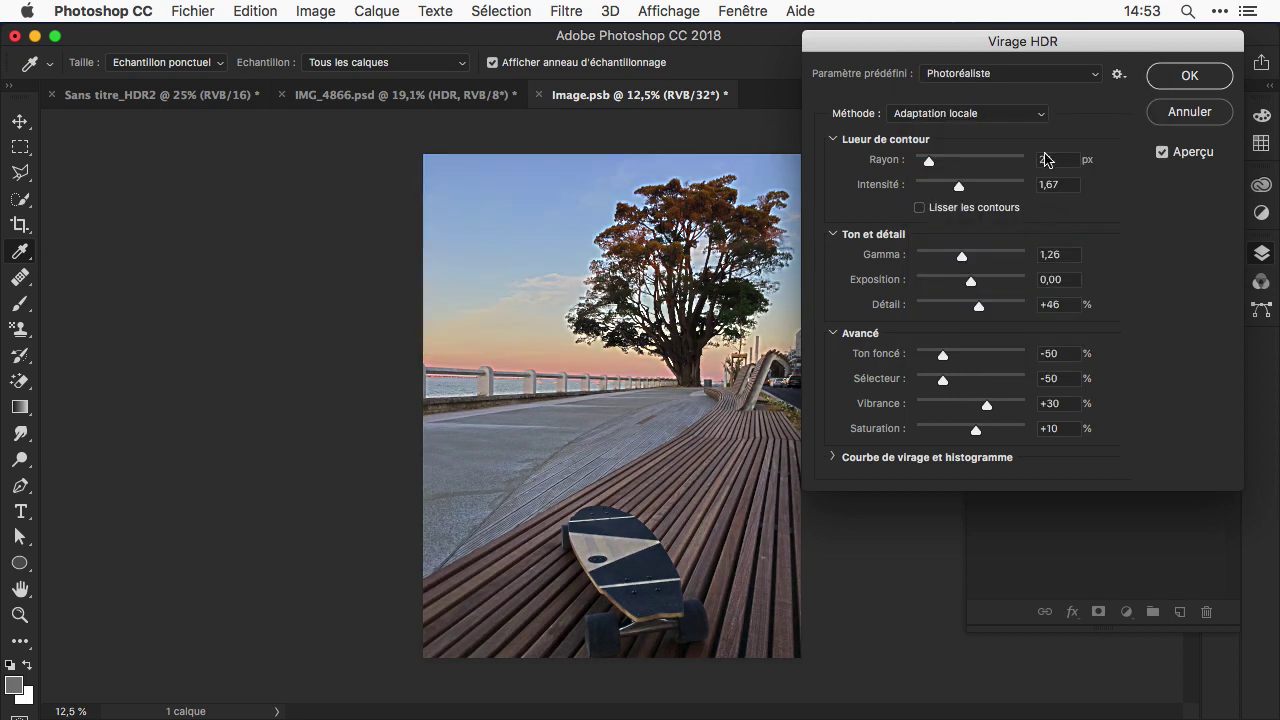
{"action": "left_click", "coordinate": [1034, 83]}
{"action": "scroll", "coordinate": [1034, 83], "scroll_direction": "up", "scroll_amount": 5}
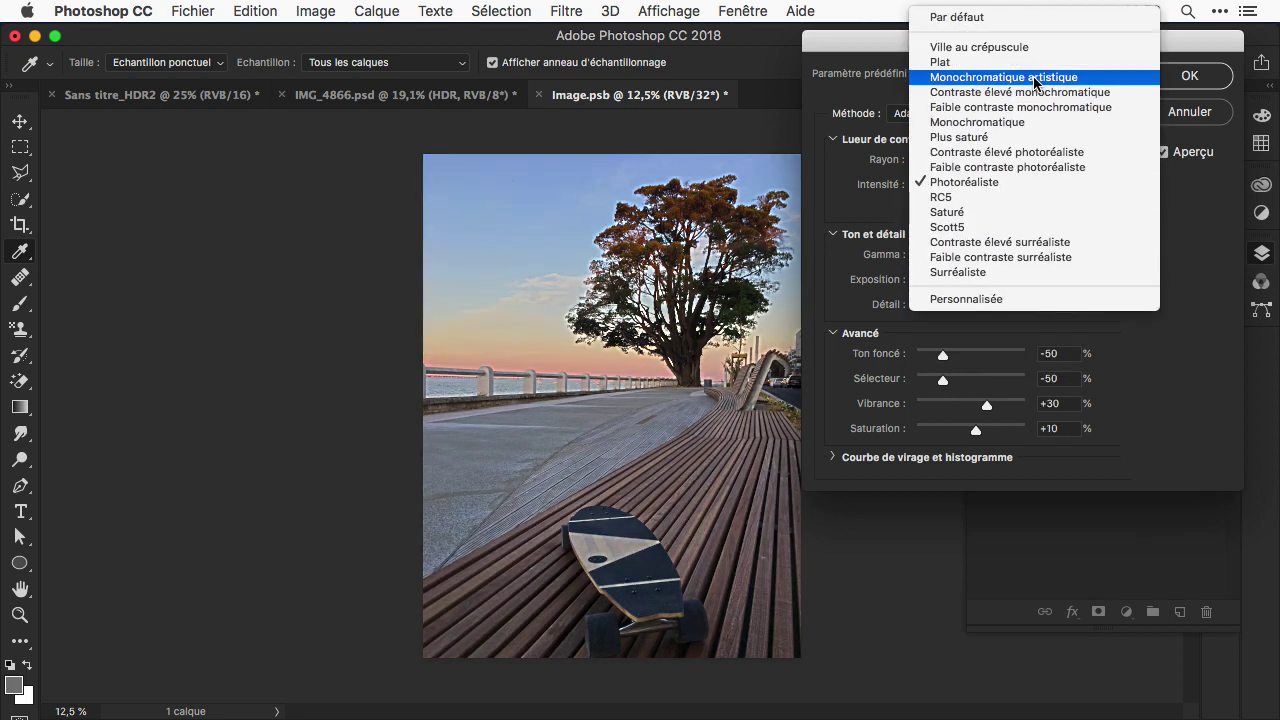
{"action": "left_click", "coordinate": [998, 22]}
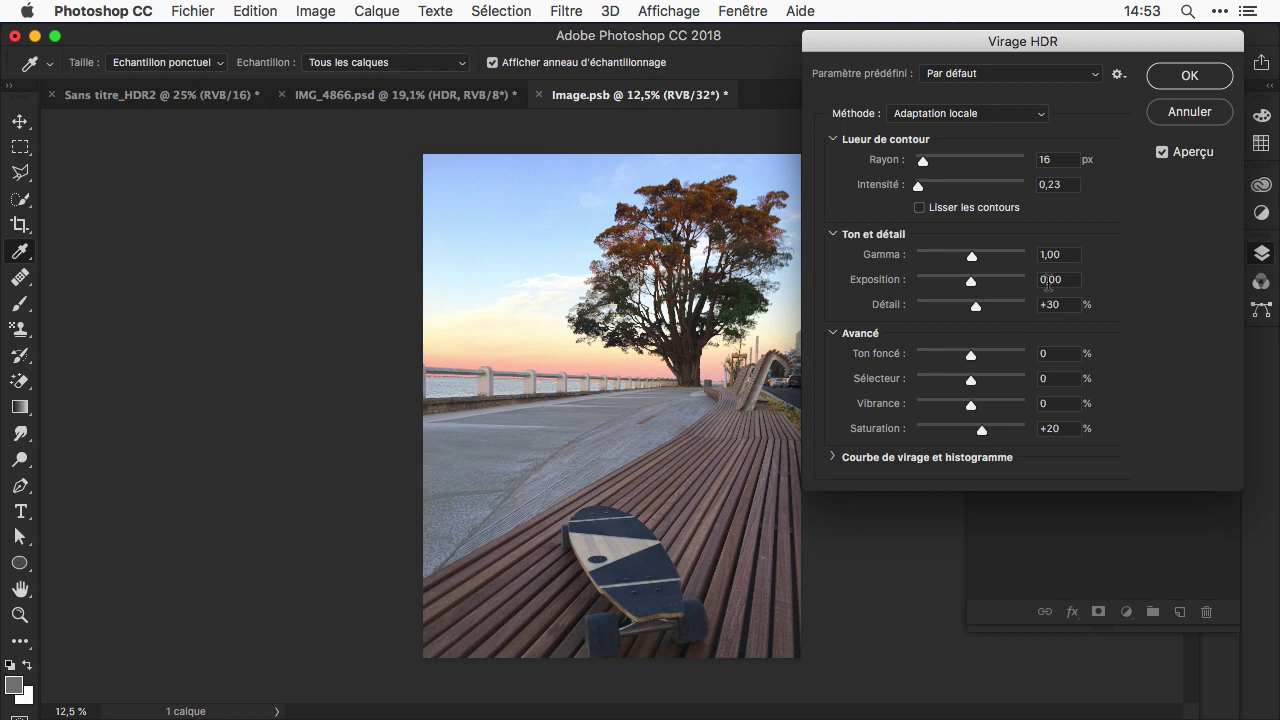
Step: Apply the HDR toning with an edge glow radius of 1 px and intensity of 0,10, and save and close Image.psb
{"action": "left_click_drag", "start_coordinate": [940, 185], "coordinate": [893, 193]}
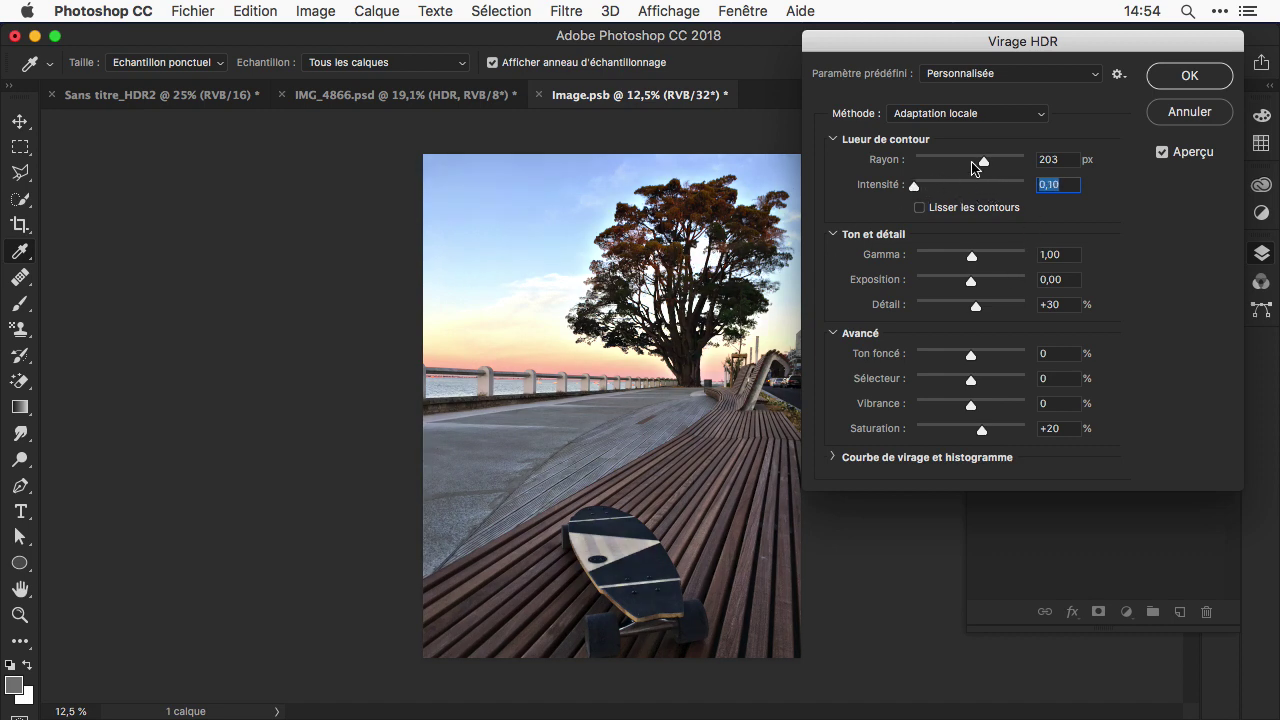
{"action": "left_click_drag", "start_coordinate": [975, 165], "coordinate": [912, 172]}
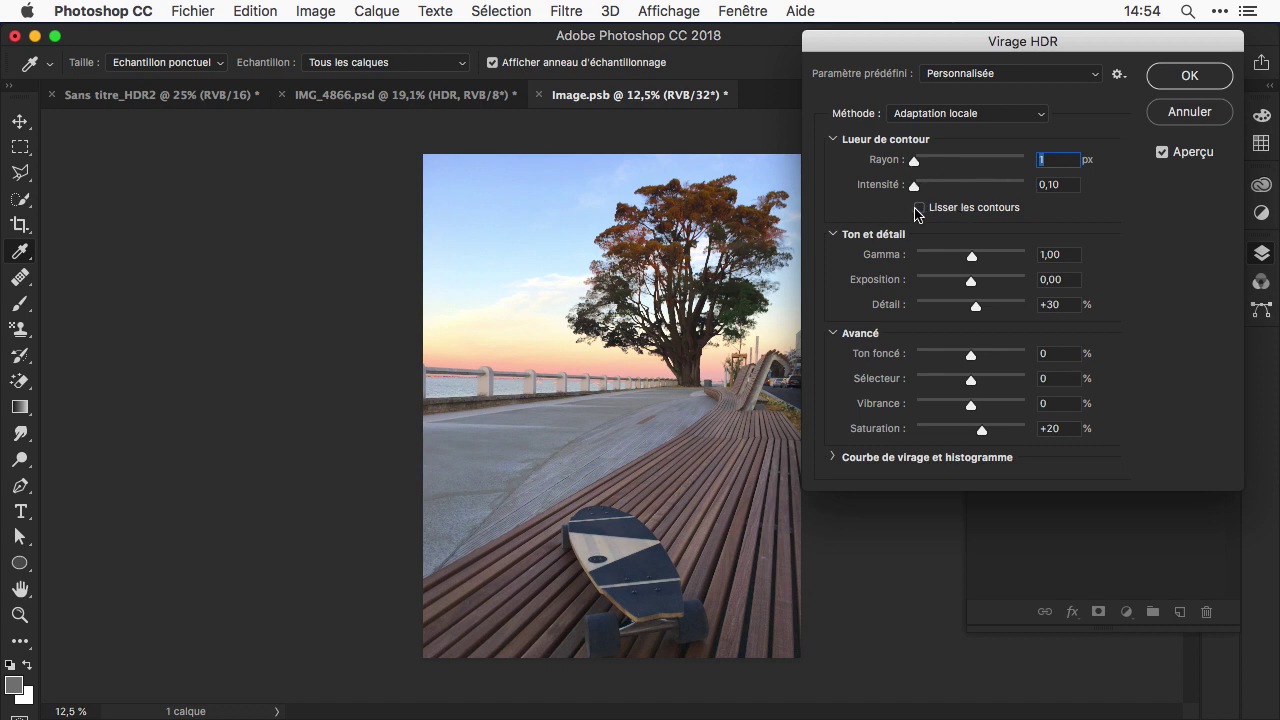
{"action": "left_click", "coordinate": [1178, 78]}
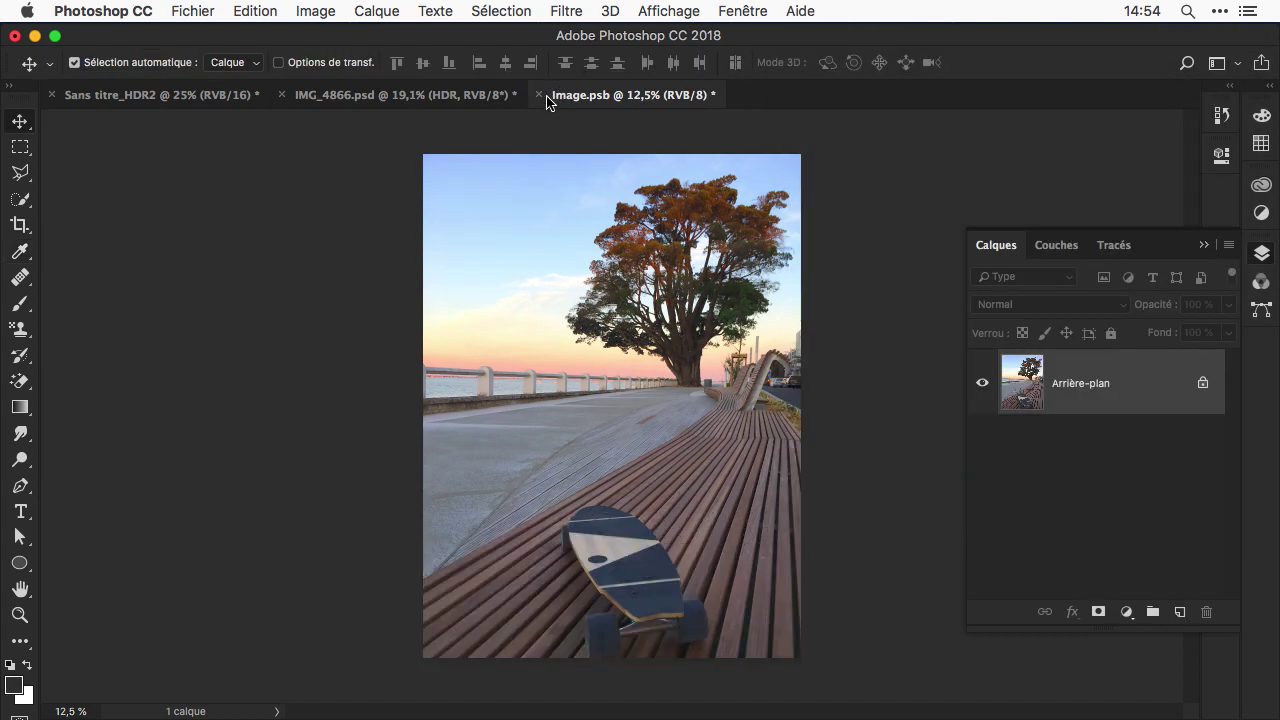
{"action": "key", "text": "super+q"}
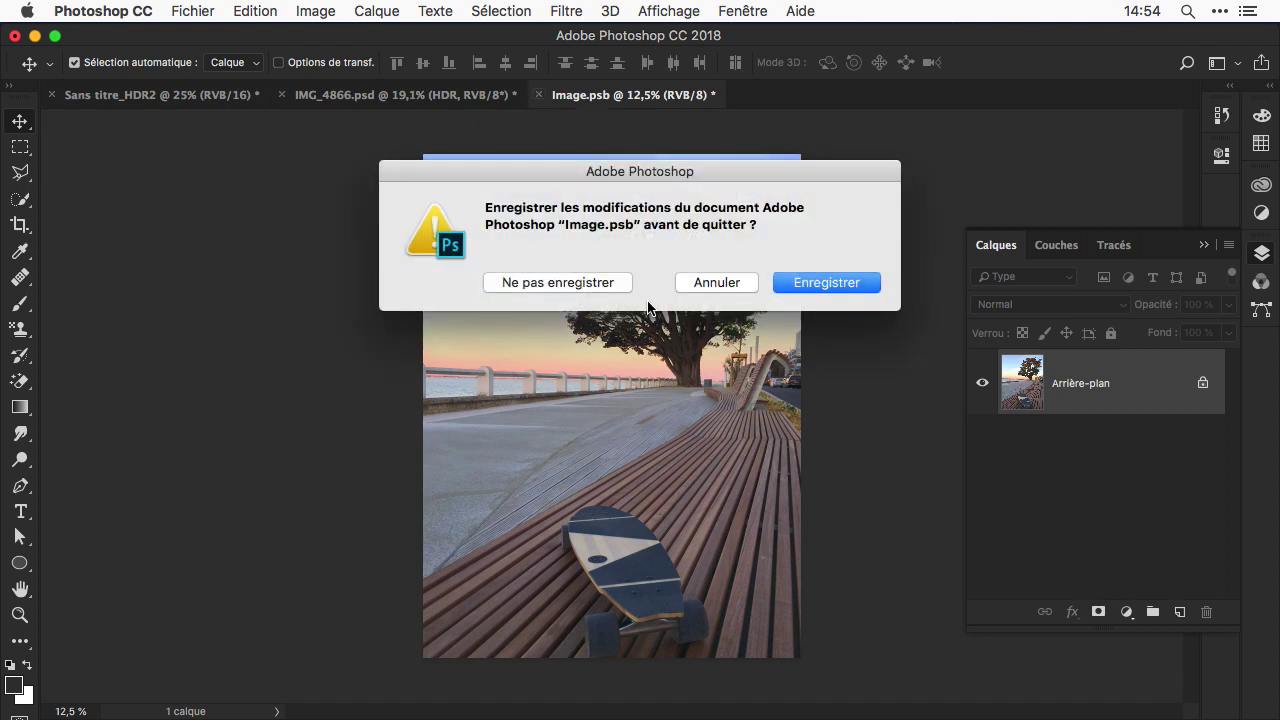
{"action": "left_click", "coordinate": [850, 283]}
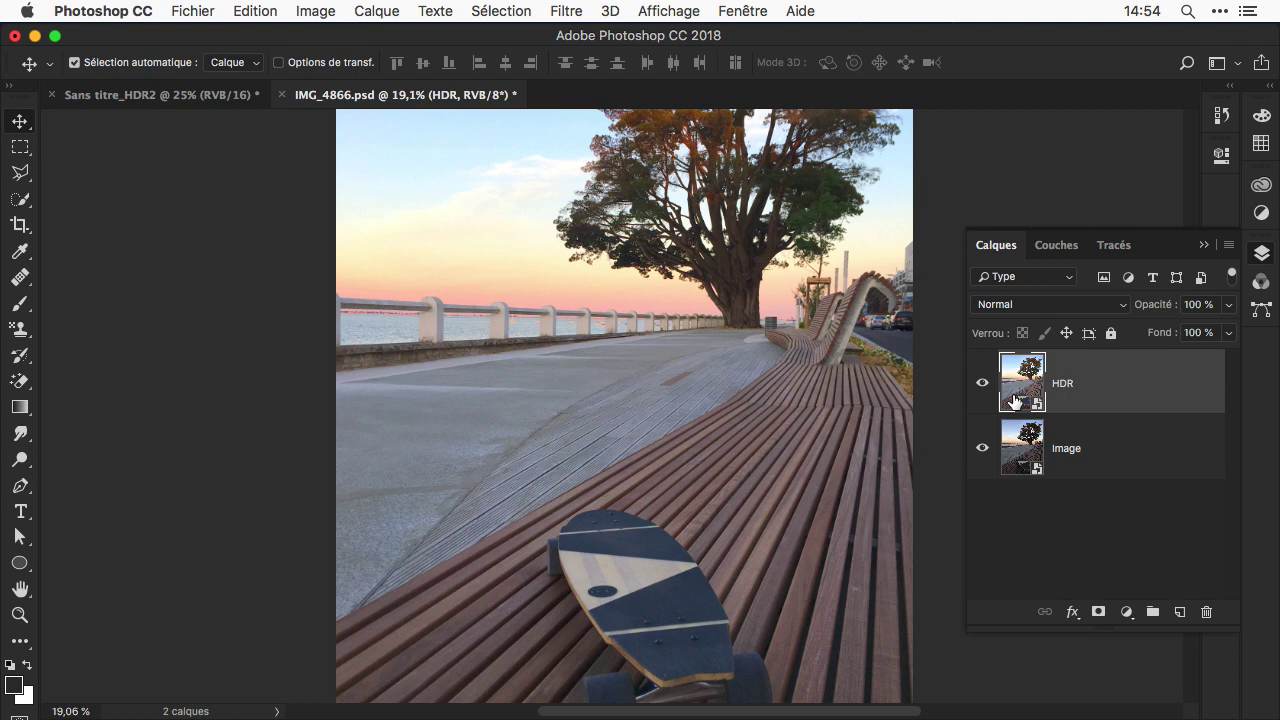
Step: Compare the HDR layer with the original by toggling its visibility and varying its opacity, ending at 100 %
{"action": "left_click", "coordinate": [986, 385]}
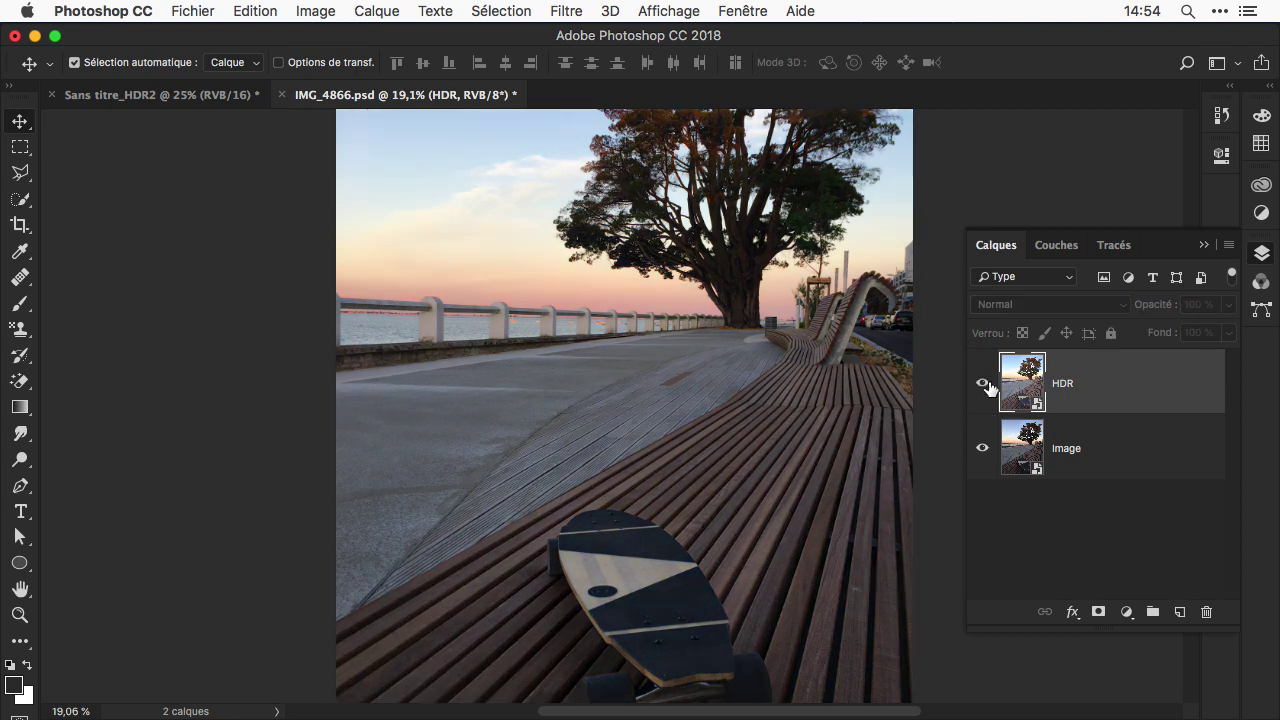
{"action": "left_click", "coordinate": [984, 384]}
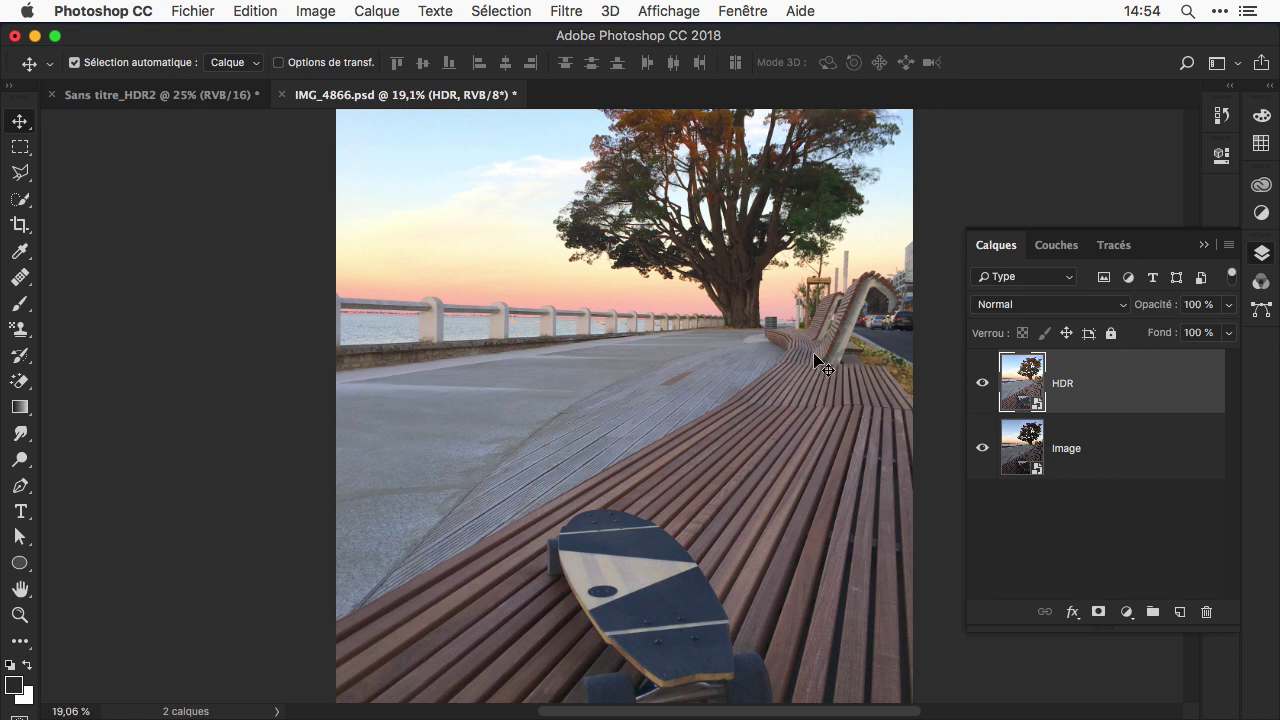
{"action": "key", "text": "super+0"}
{"action": "left_click", "coordinate": [1229, 332]}
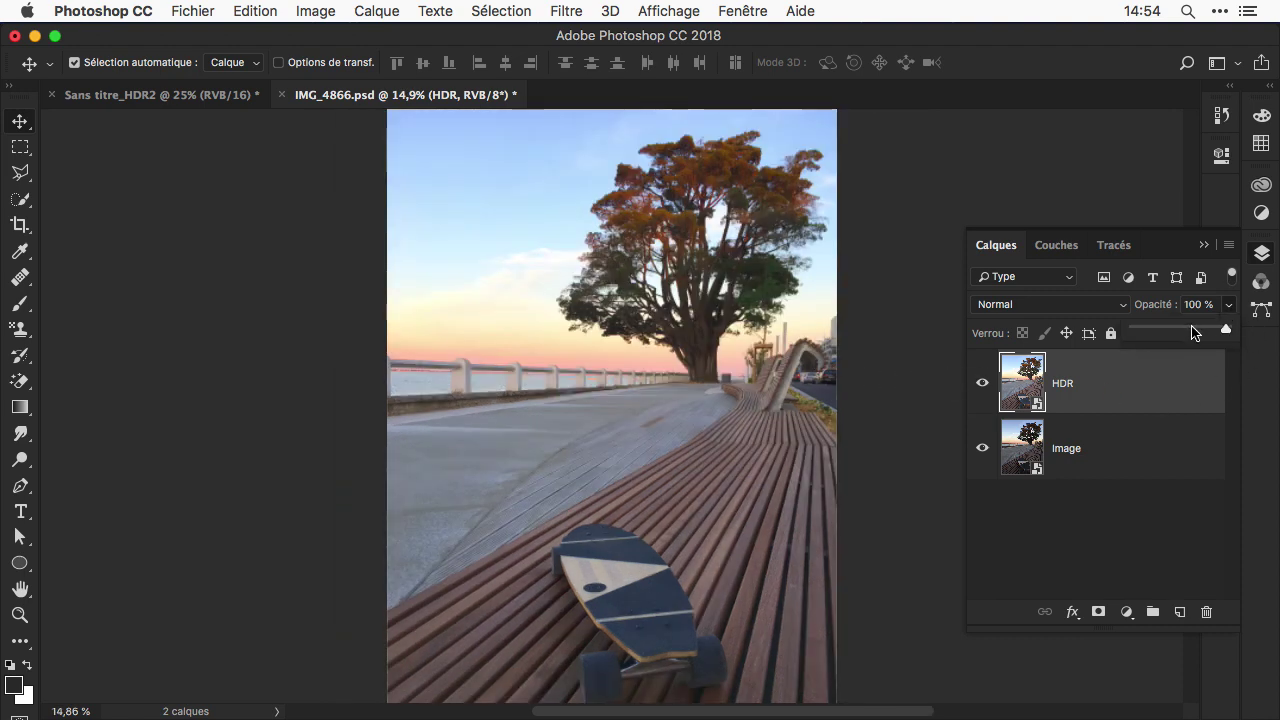
{"action": "left_click_drag", "start_coordinate": [1183, 333], "coordinate": [1237, 331]}
Step: Load the saved board channel of IMG_4866.psd as a new selection around the skateboard
{"action": "left_click", "coordinate": [500, 11]}
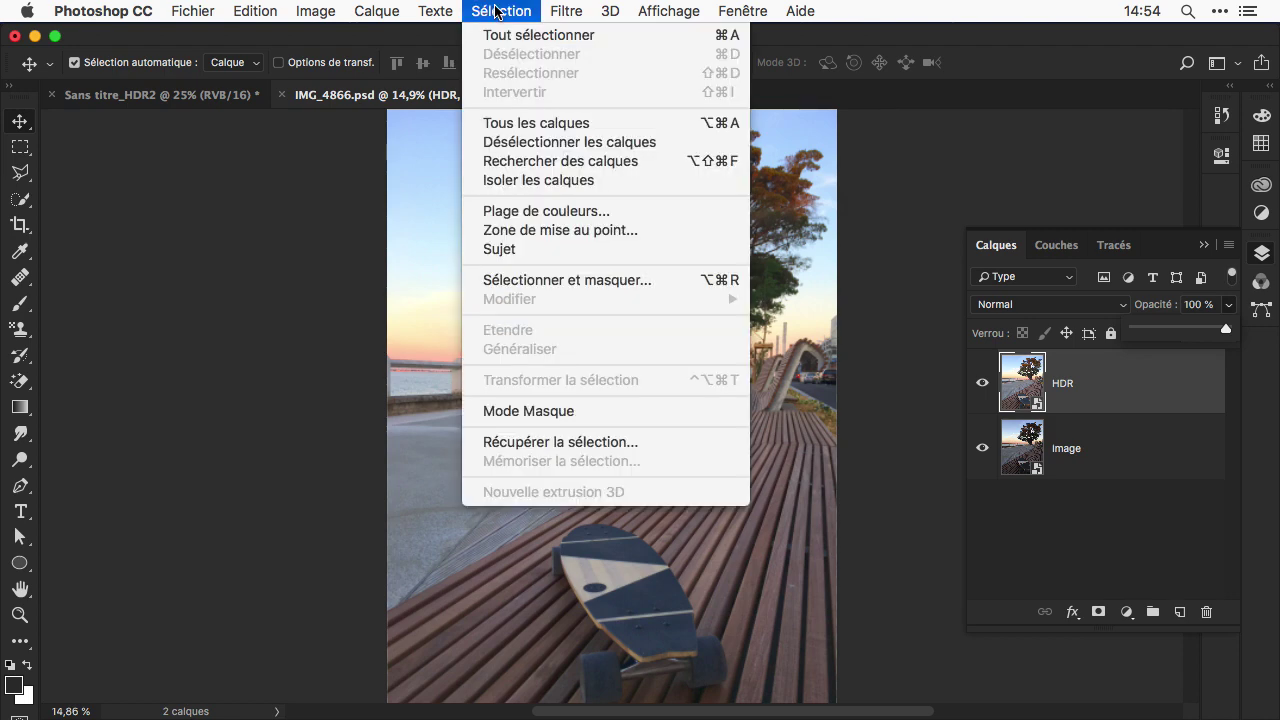
{"action": "left_click", "coordinate": [595, 443]}
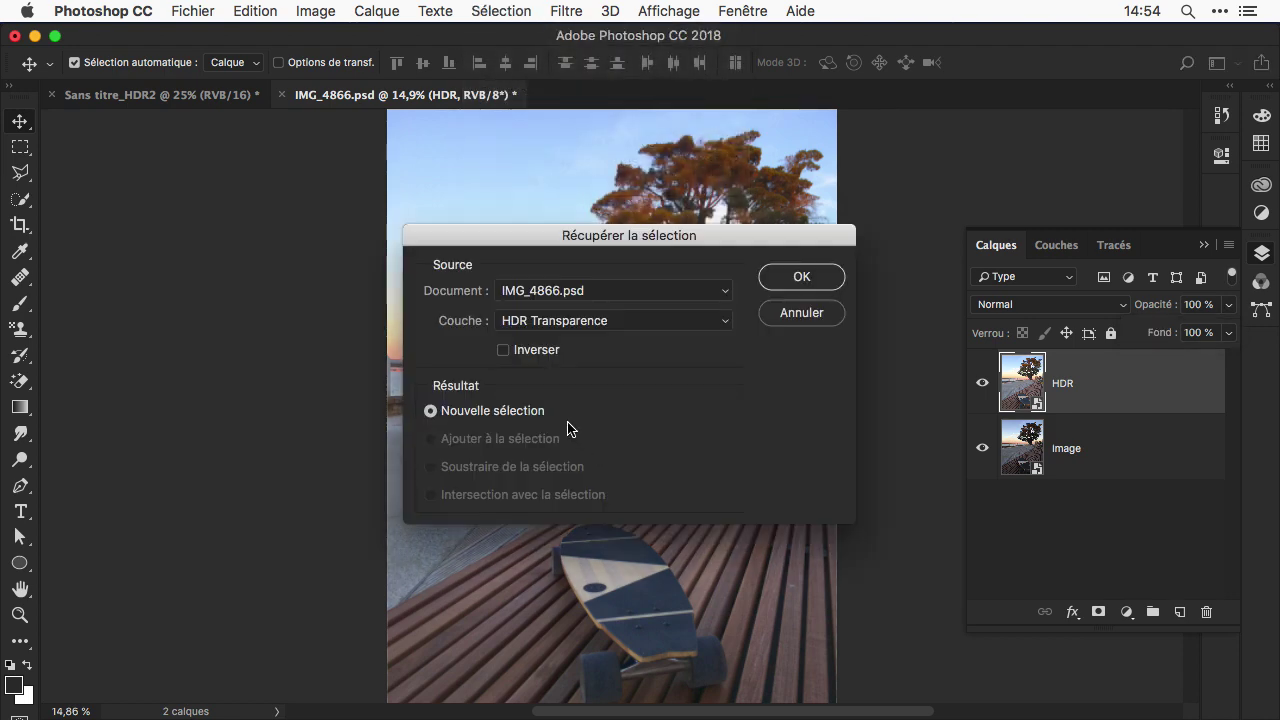
{"action": "left_click", "coordinate": [577, 327]}
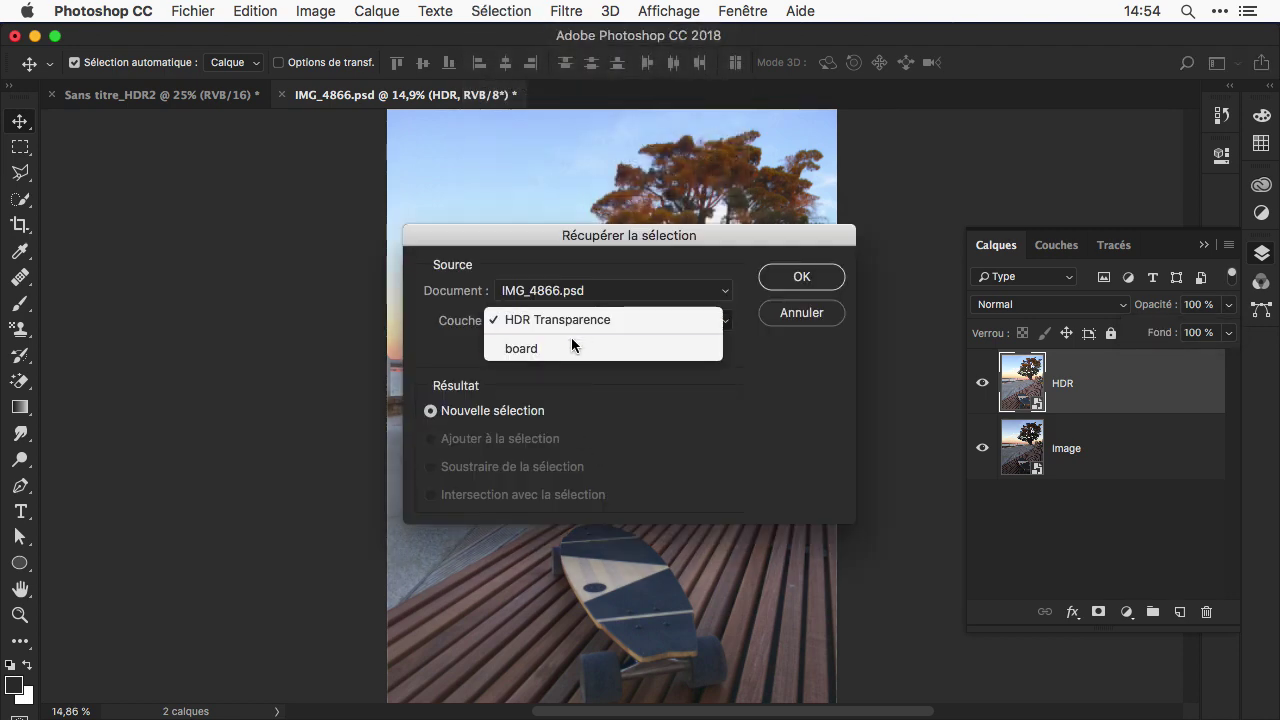
{"action": "left_click", "coordinate": [576, 343]}
{"action": "left_click", "coordinate": [801, 278]}
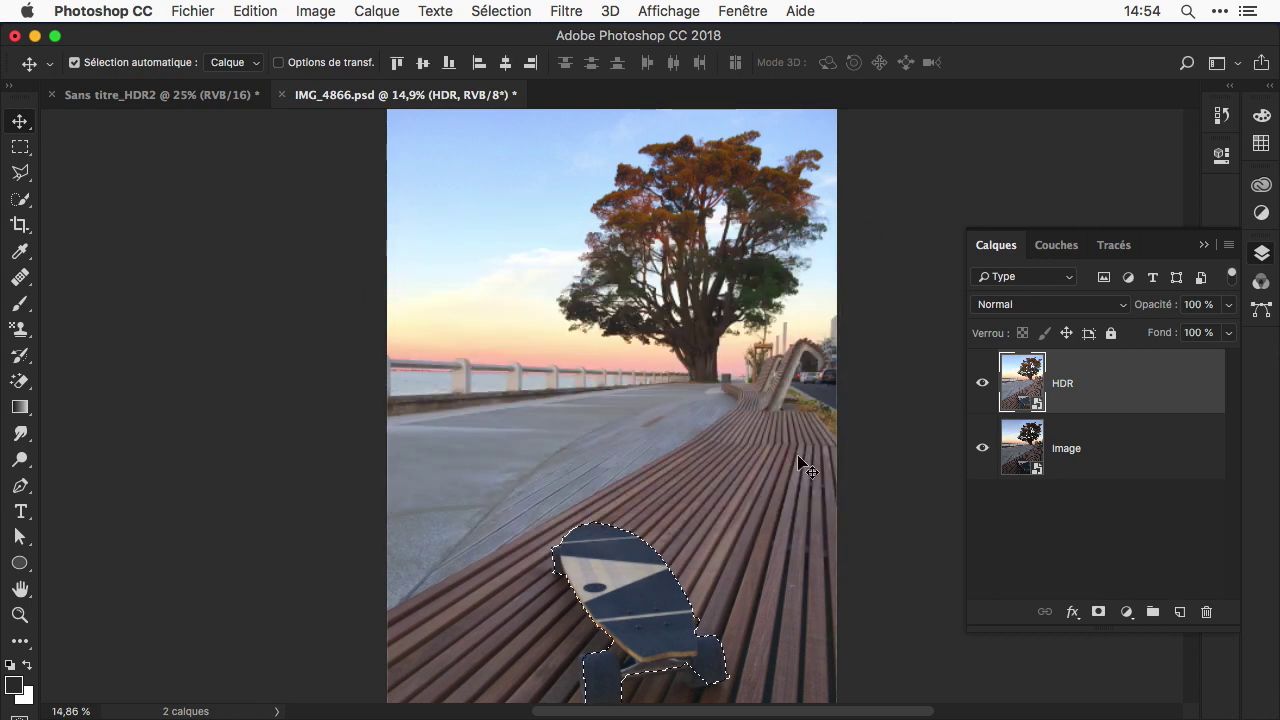
Step: Invert the skateboard selection and add it as a layer mask on the HDR layer, hiding the toning on the board
{"action": "left_click", "coordinate": [501, 11]}
{"action": "left_click", "coordinate": [514, 92]}
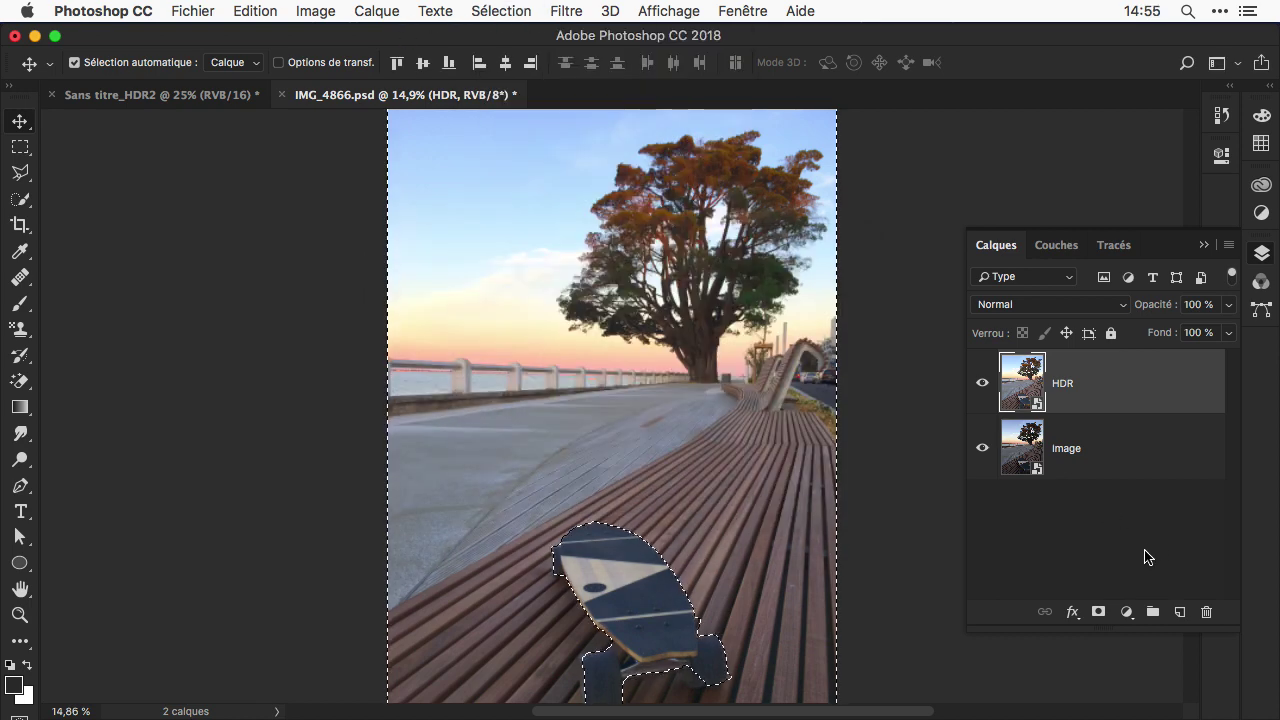
{"action": "left_click", "coordinate": [1098, 612]}
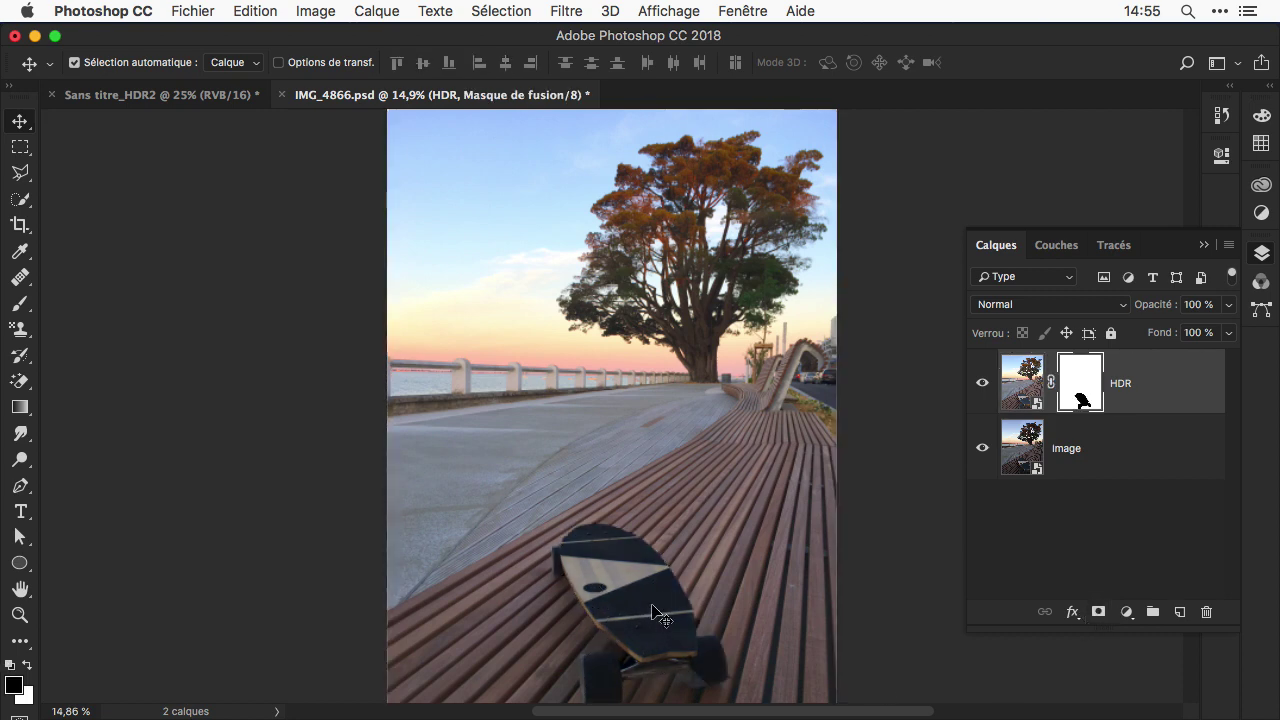
Step: Deselect the layers and compare the masked HDR result with the original by hiding and reshowing the HDR layer
{"action": "left_click", "coordinate": [1072, 508]}
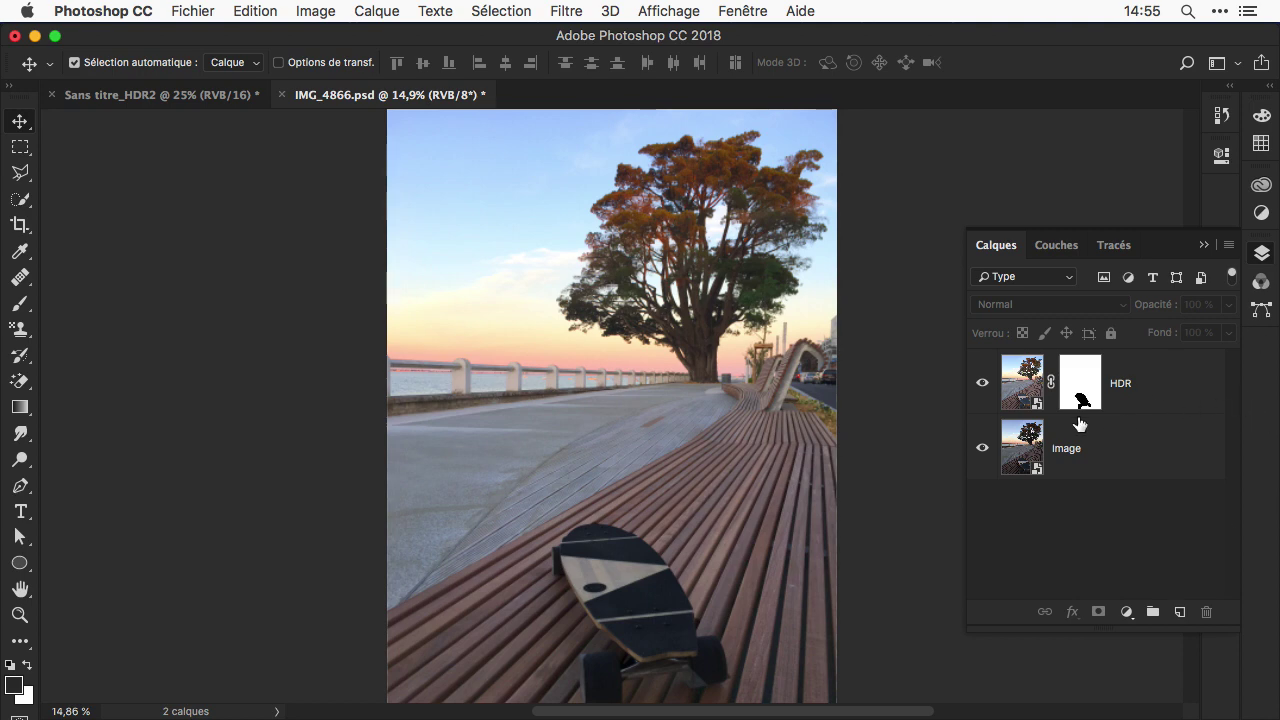
{"action": "left_click", "coordinate": [981, 384]}
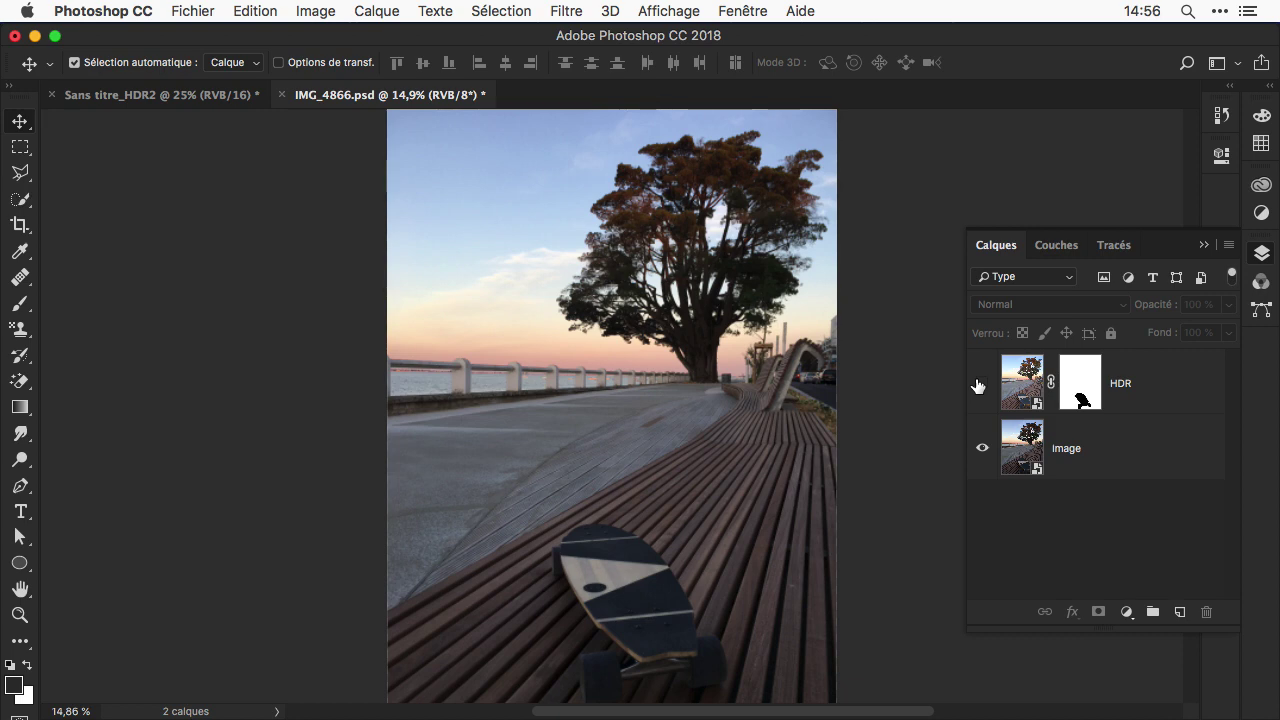
{"action": "left_click", "coordinate": [981, 384]}
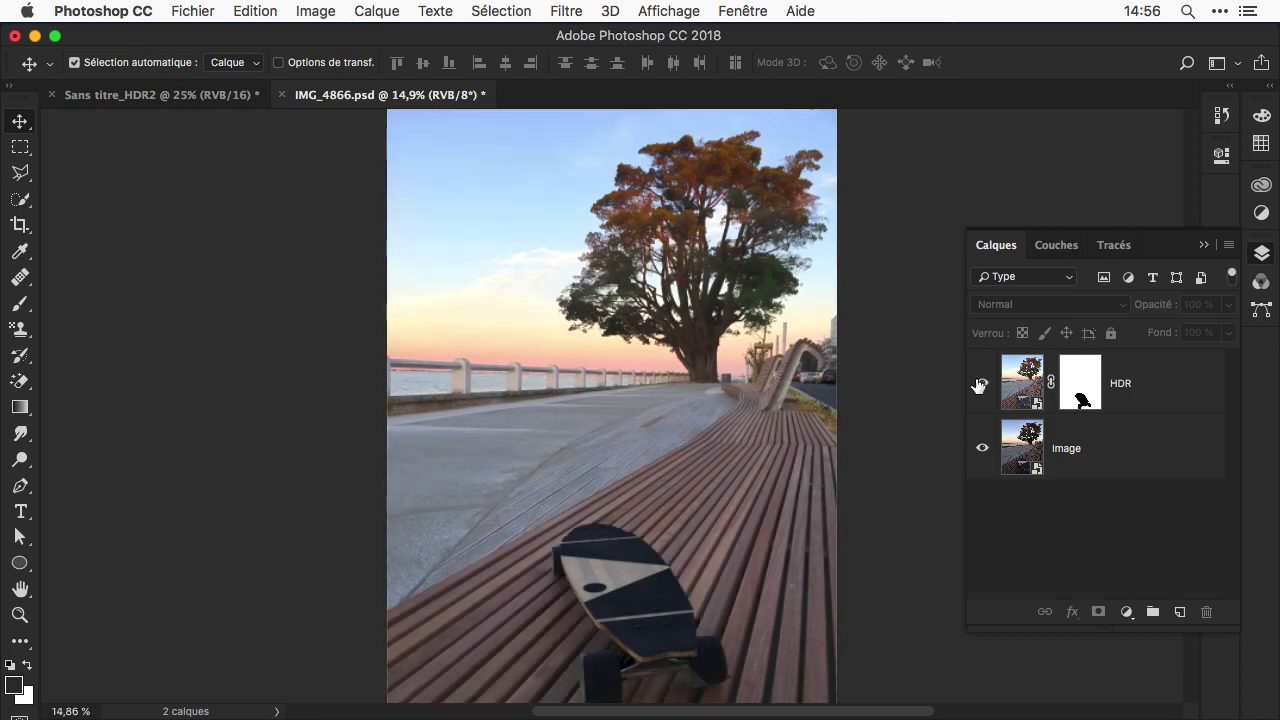